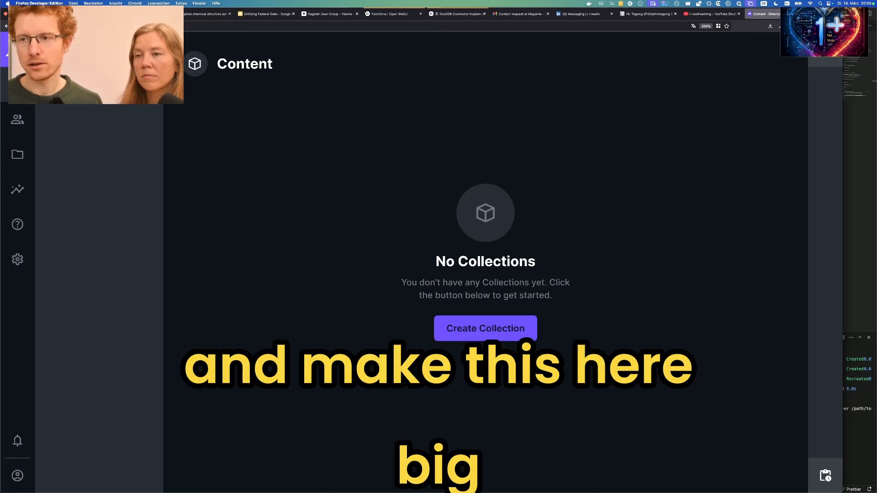
Maximise the Firefox window so the empty Directus Content page fills the screen.
{"action": "key", "text": "ctrl+alt+Return"}
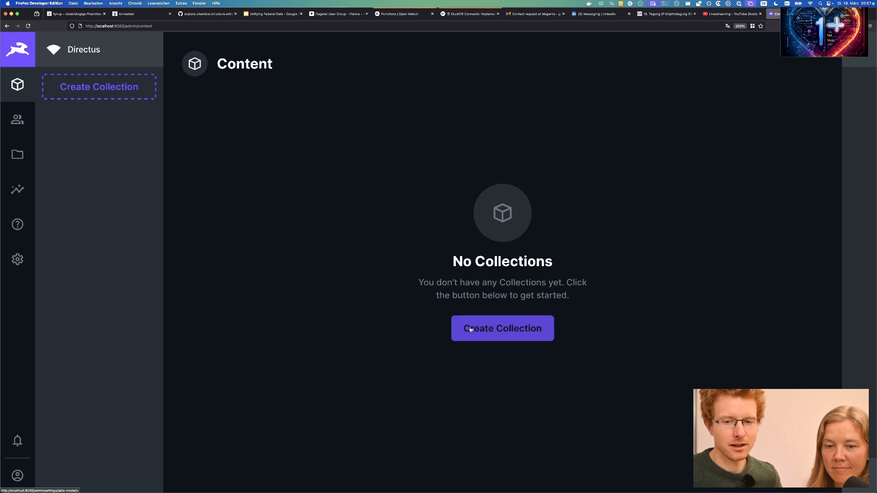
Begin creating the first collection from the empty Content page.
{"action": "left_click", "coordinate": [470, 329]}
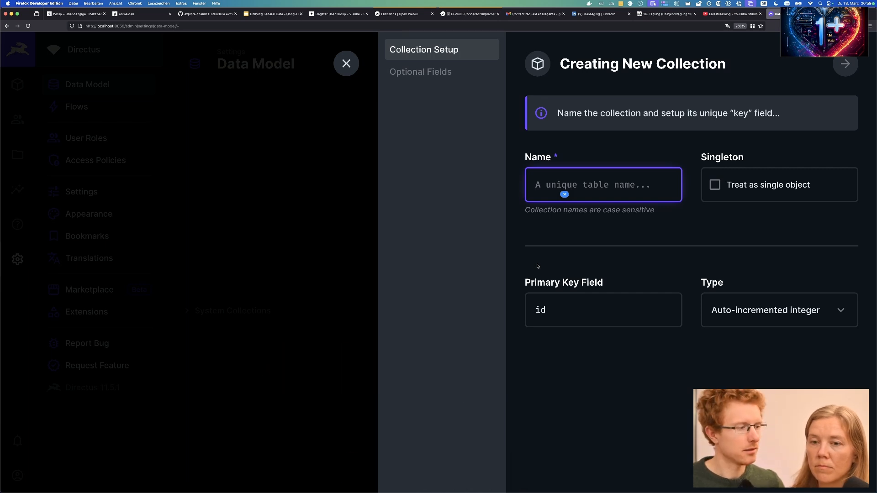
Name the new collection 'tasks' with a Generated UUID primary key.
{"action": "type", "text": "Tasks"}
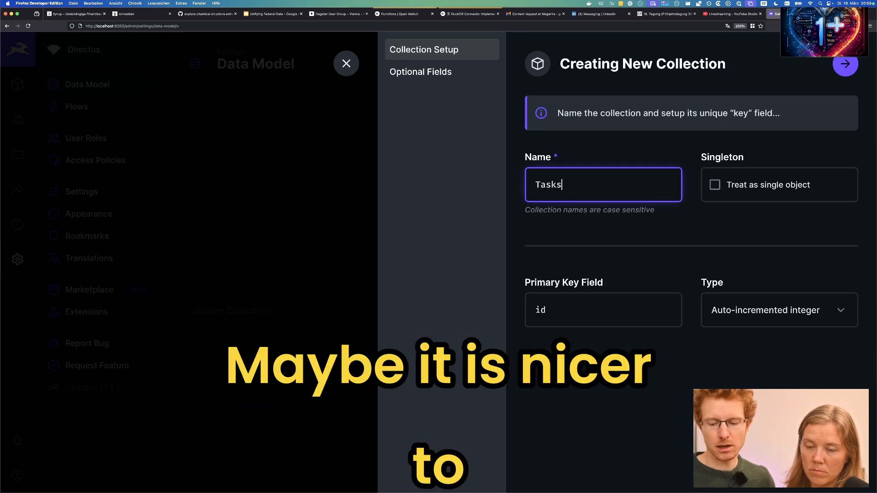
{"action": "key", "text": "BackSpace"}
{"action": "key", "text": "BackSpace"}
{"action": "key", "text": "BackSpace"}
{"action": "key", "text": "BackSpace"}
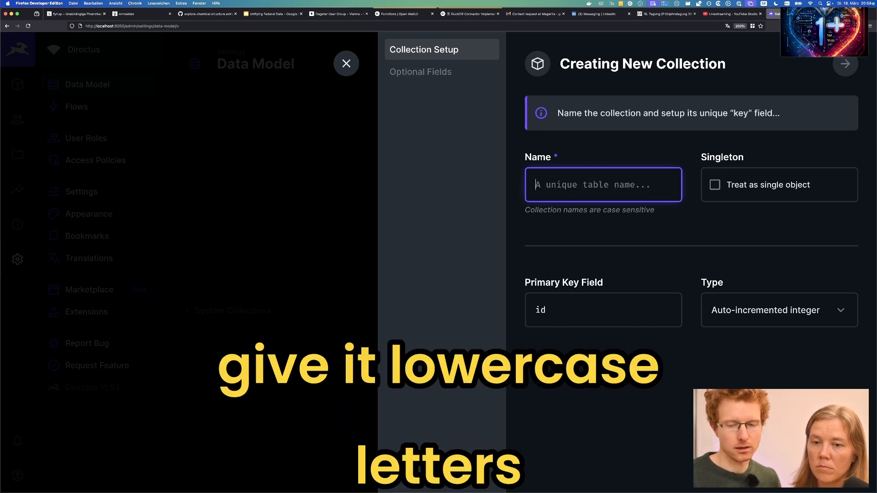
{"action": "type", "text": "tasks"}
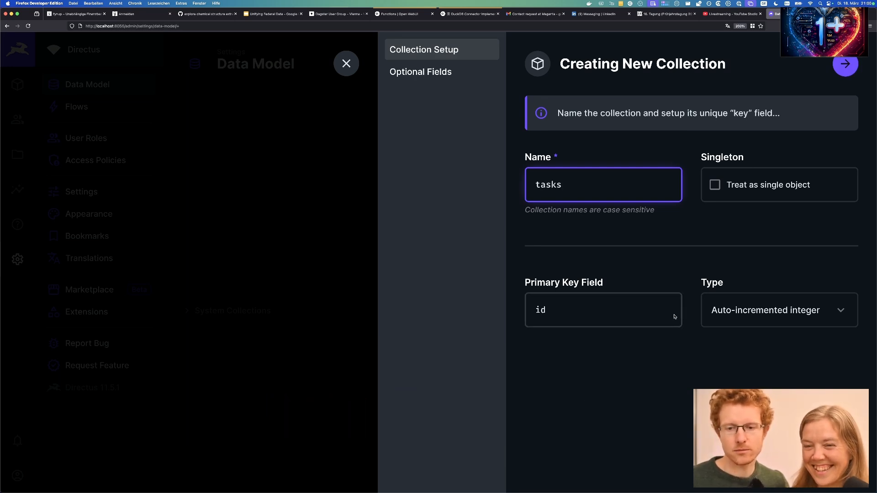
{"action": "left_click", "coordinate": [752, 323]}
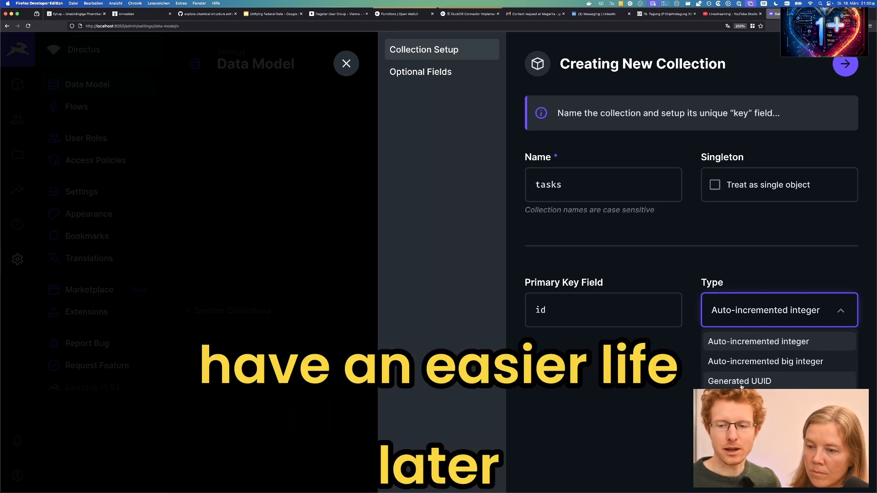
{"action": "left_click", "coordinate": [742, 384]}
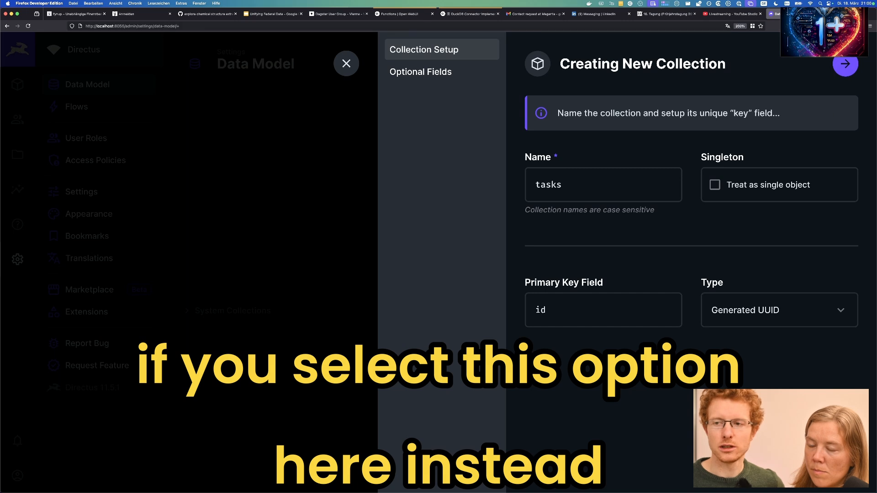
{"action": "left_click", "coordinate": [846, 62]}
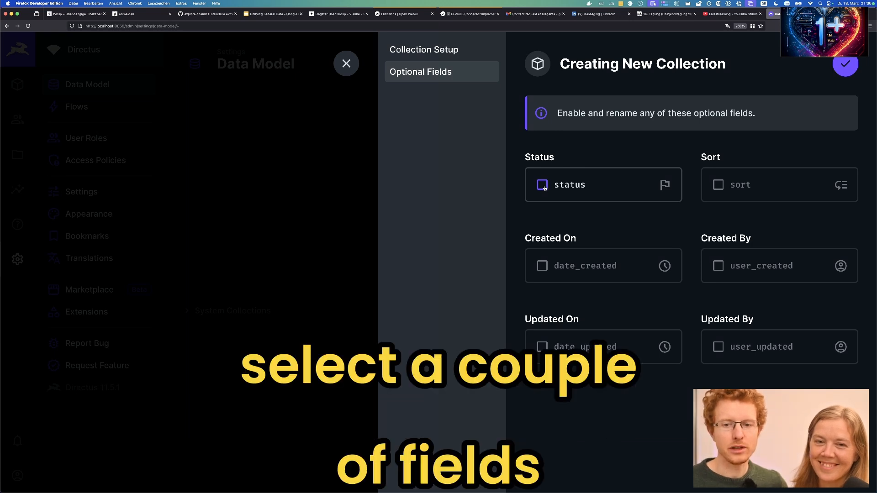
Enable status, sort, date_created, user_created, date_updated and user_updated fields, then finish setup.
{"action": "left_click", "coordinate": [545, 188]}
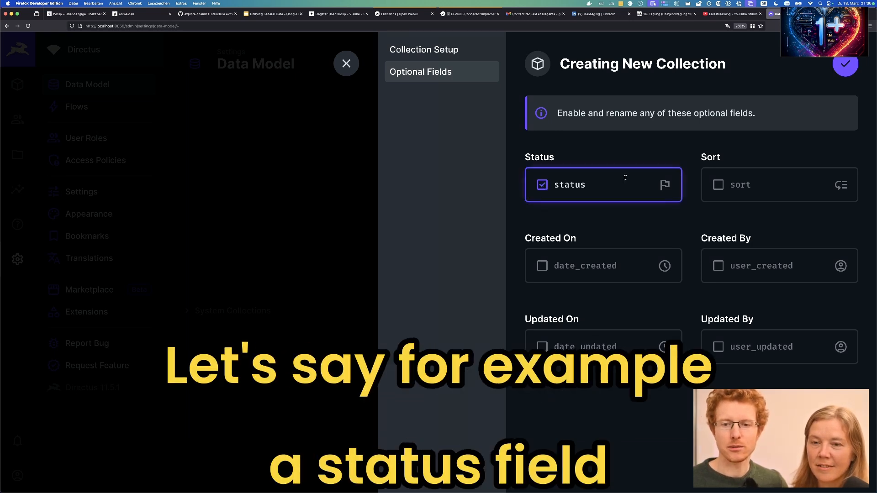
{"action": "left_click", "coordinate": [713, 185]}
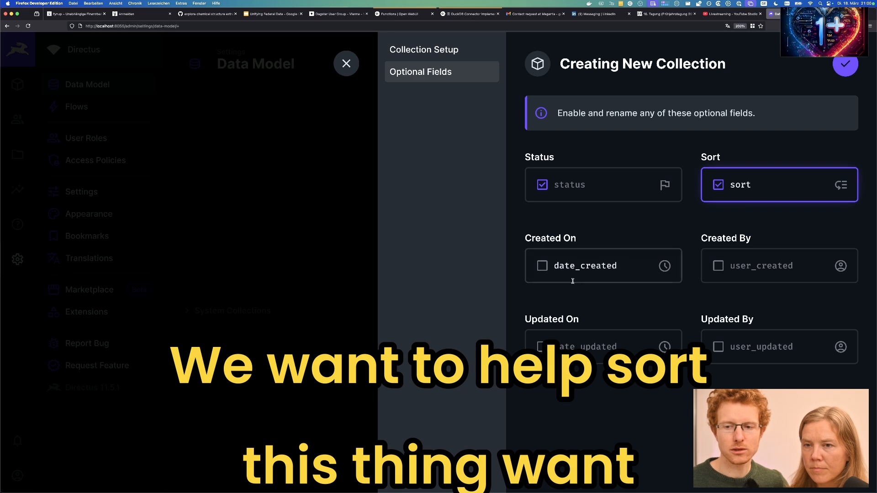
{"action": "left_click", "coordinate": [726, 273]}
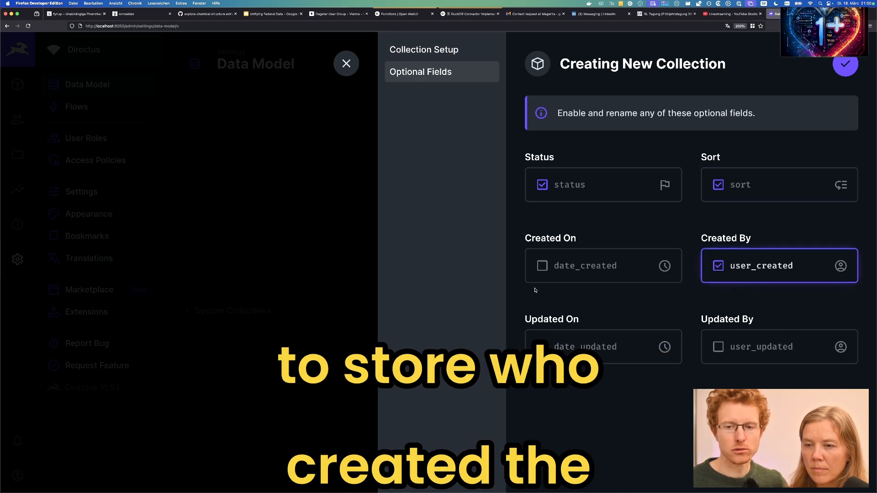
{"action": "left_click", "coordinate": [543, 266]}
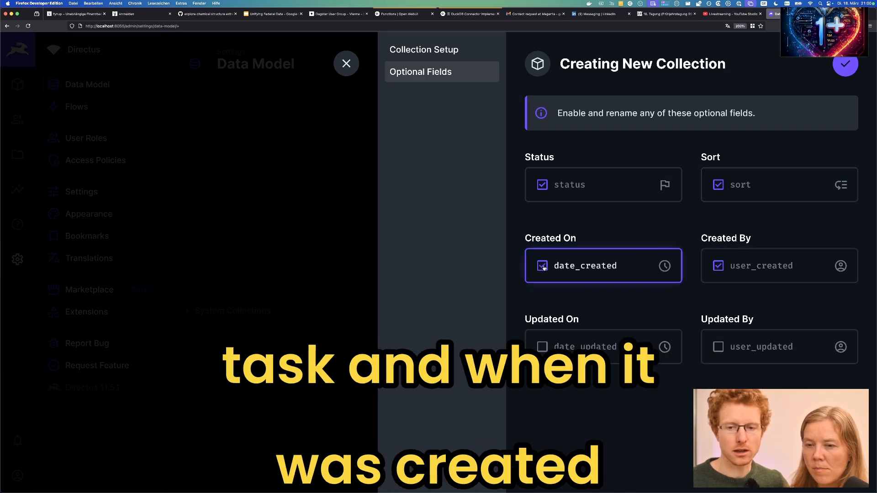
{"action": "left_click", "coordinate": [543, 347]}
{"action": "left_click", "coordinate": [715, 353]}
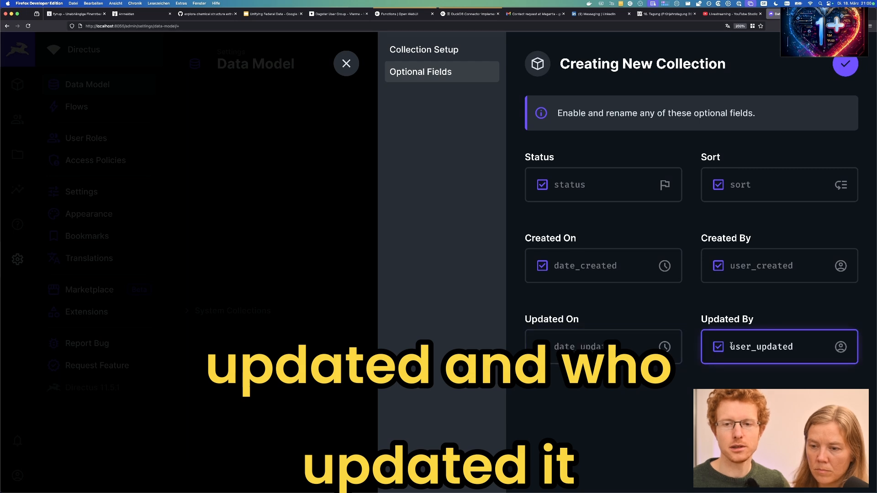
{"action": "left_click", "coordinate": [847, 65]}
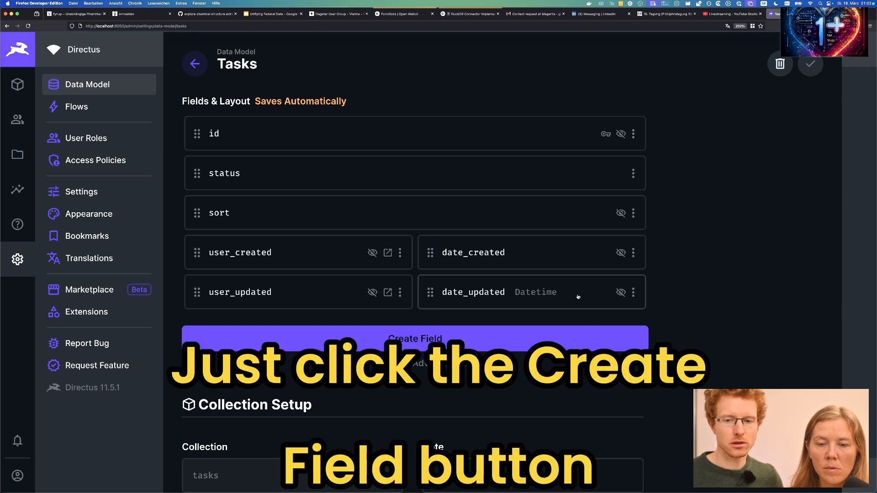
Add a required Input field with key 'name' to Tasks and save it.
{"action": "left_click", "coordinate": [534, 336]}
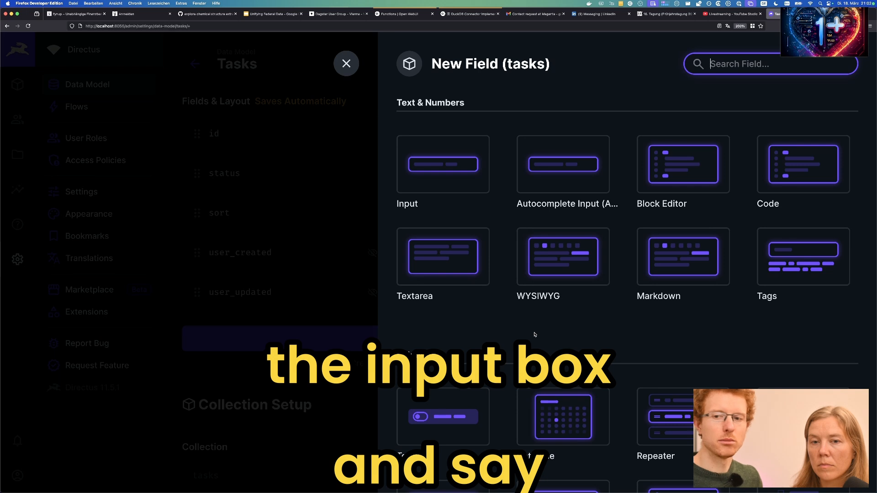
{"action": "left_click", "coordinate": [428, 193]}
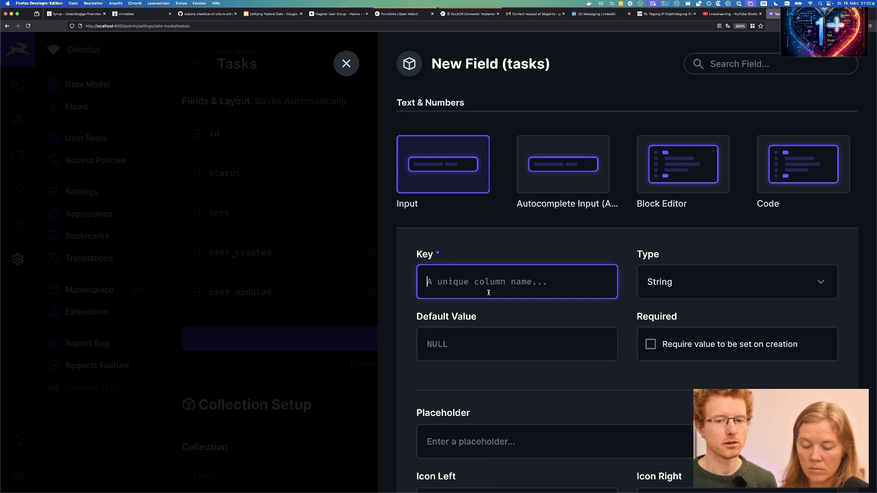
{"action": "type", "text": "task_name"}
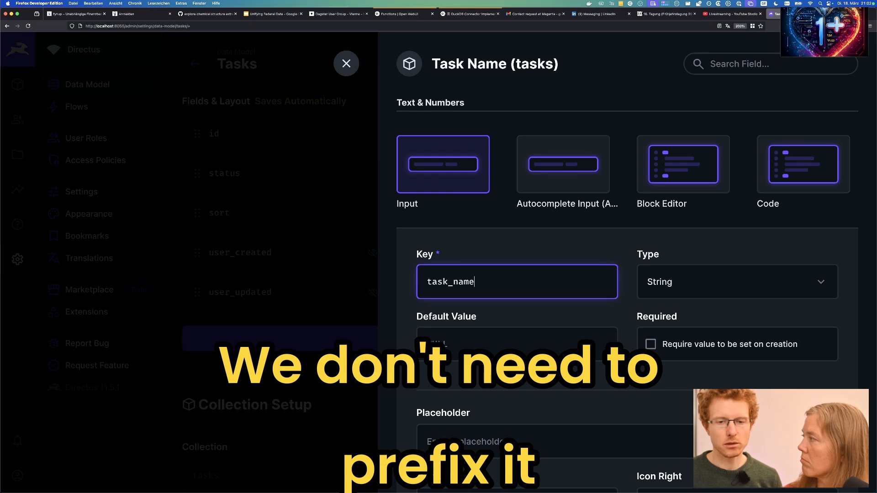
{"action": "key", "text": "BackSpace"}
{"action": "key", "text": "BackSpace"}
{"action": "key", "text": "BackSpace"}
{"action": "key", "text": "BackSpace"}
{"action": "key", "text": "BackSpace"}
{"action": "key", "text": "BackSpace"}
{"action": "key", "text": "BackSpace"}
{"action": "key", "text": "BackSpace"}
{"action": "key", "text": "BackSpace"}
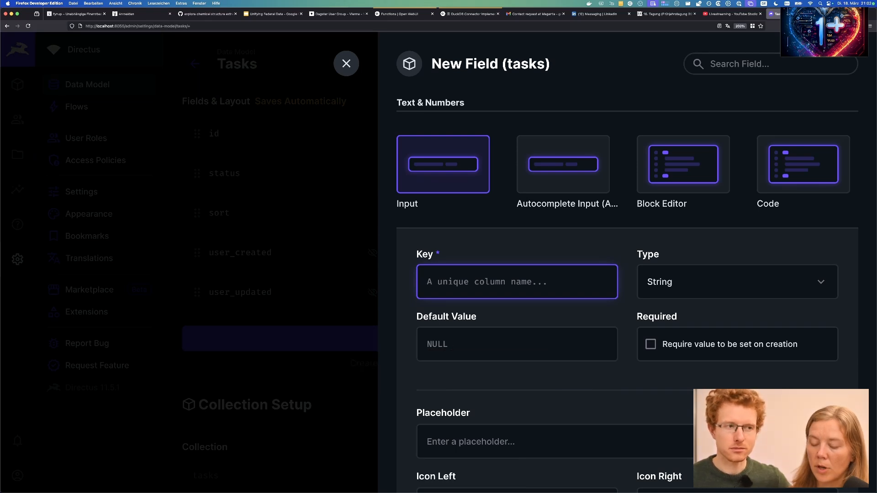
{"action": "type", "text": "name"}
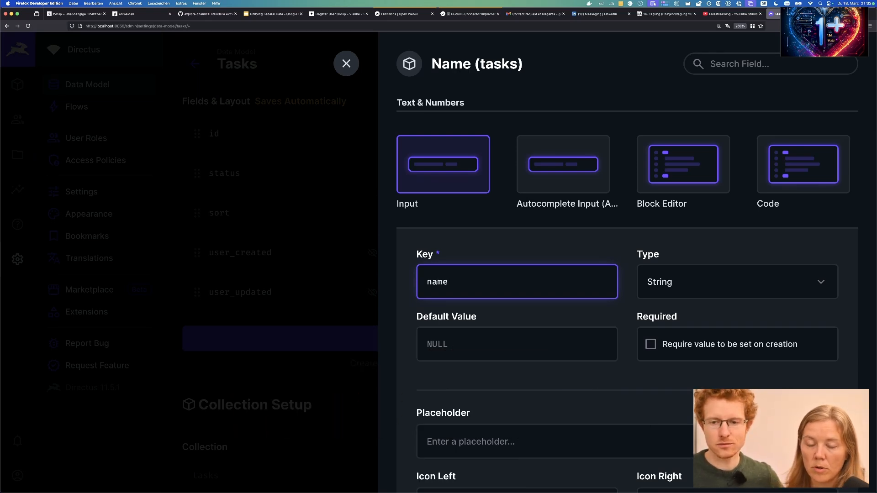
{"action": "left_click", "coordinate": [442, 338]}
{"action": "left_click", "coordinate": [641, 341]}
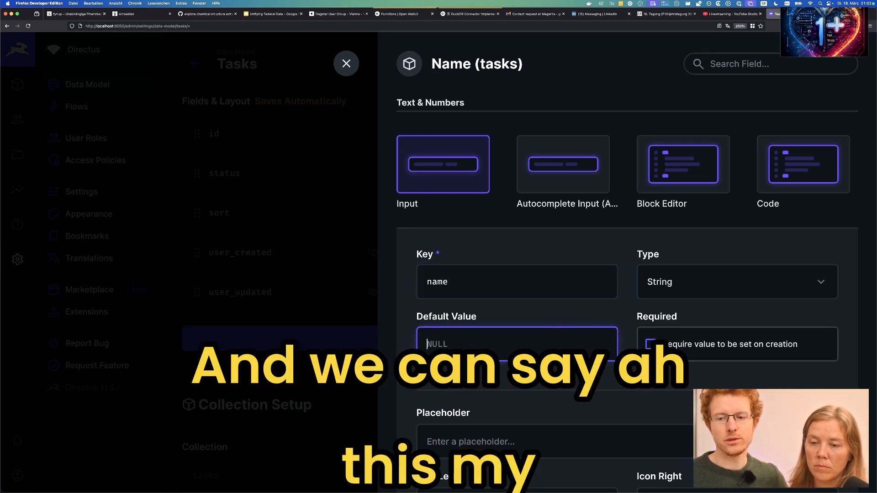
{"action": "left_click", "coordinate": [650, 345]}
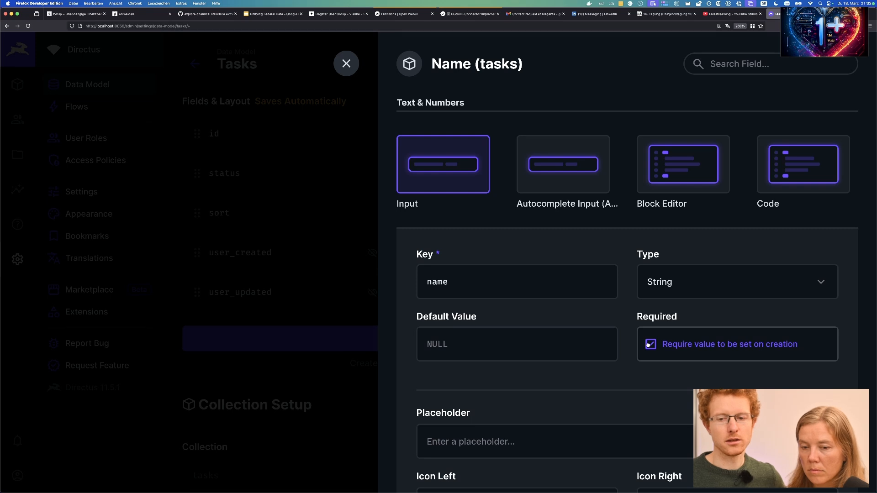
{"action": "scroll", "coordinate": [647, 355], "scroll_direction": "down", "scroll_amount": 2}
{"action": "scroll", "coordinate": [647, 355], "scroll_direction": "down", "scroll_amount": 3}
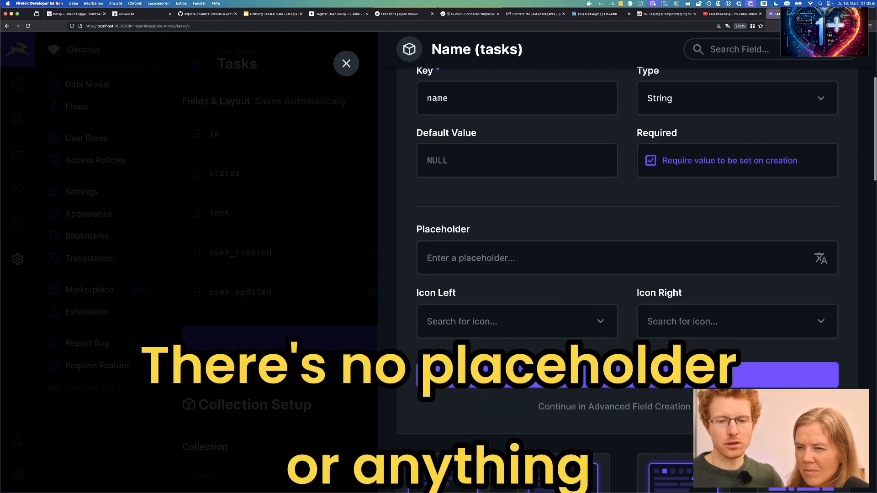
{"action": "scroll", "coordinate": [647, 355], "scroll_direction": "up", "scroll_amount": 1}
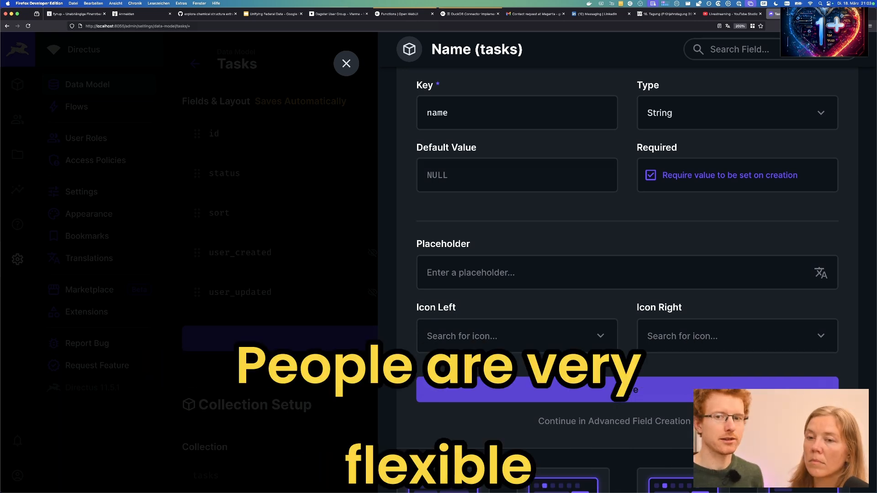
{"action": "left_click", "coordinate": [628, 390]}
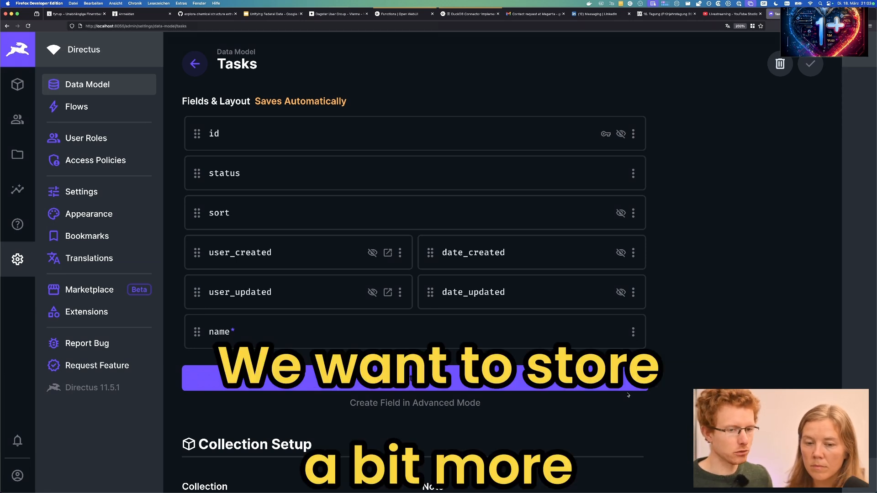
Start another new Tasks field to bring up the field-type chooser.
{"action": "left_click", "coordinate": [626, 388]}
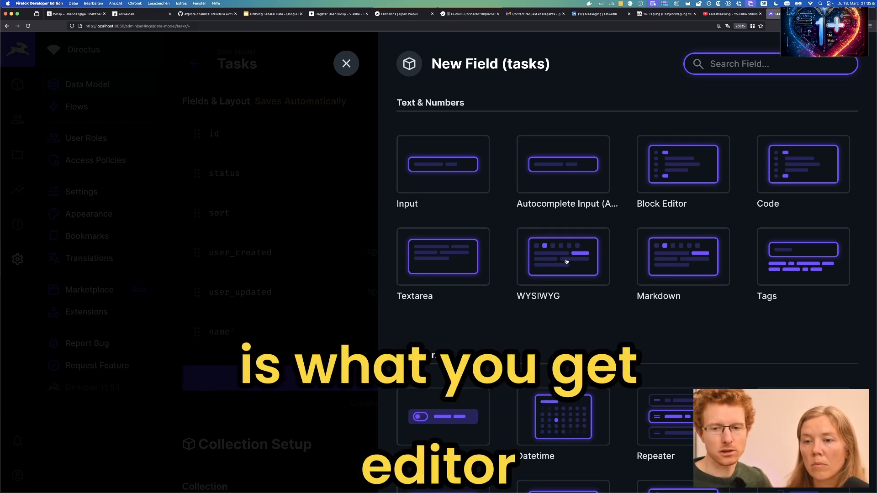
Add a required WYSIWYG field keyed 'description' to Tasks and save it.
{"action": "left_click", "coordinate": [565, 261]}
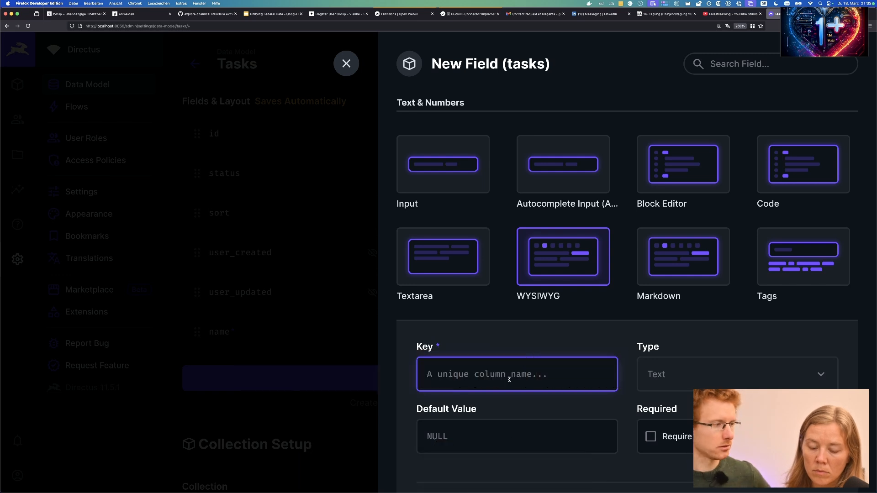
{"action": "type", "text": "description"}
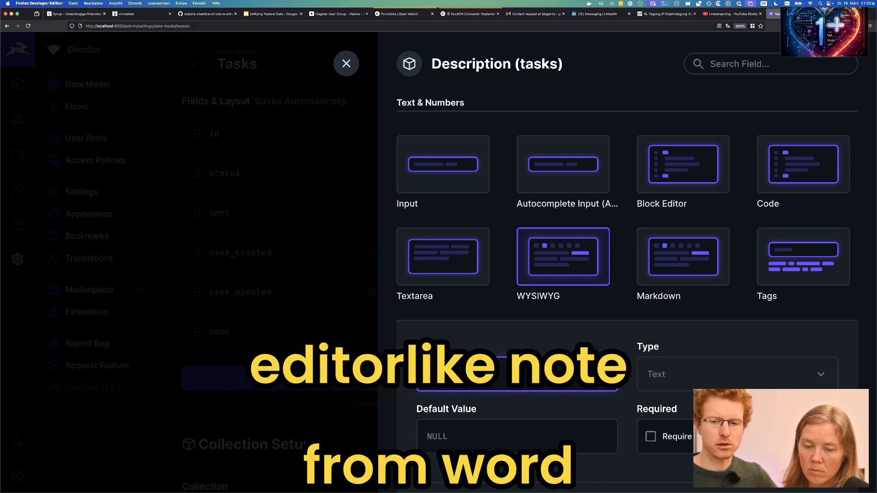
{"action": "left_click", "coordinate": [648, 440]}
{"action": "scroll", "coordinate": [655, 443], "scroll_direction": "down", "scroll_amount": 6}
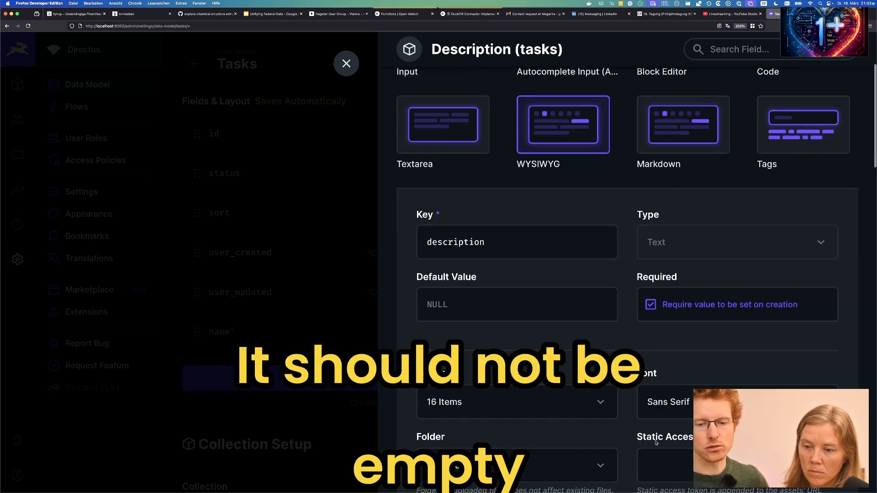
{"action": "scroll", "coordinate": [656, 443], "scroll_direction": "down", "scroll_amount": 1}
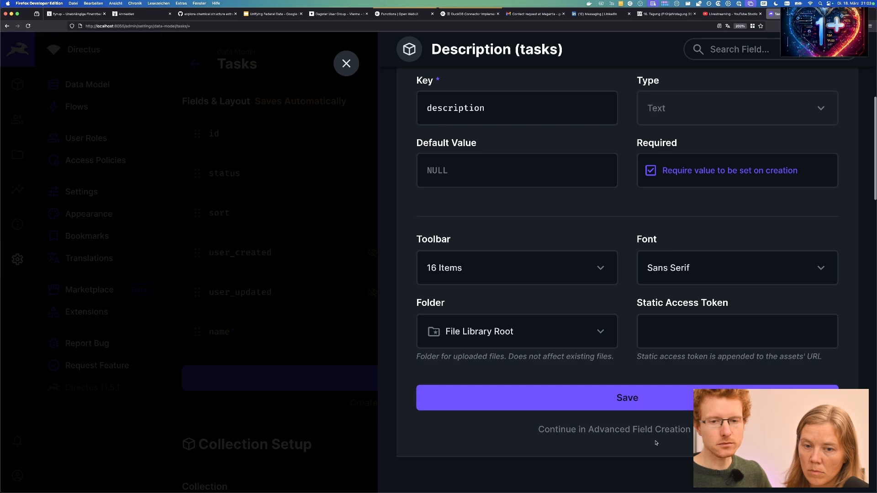
{"action": "left_click", "coordinate": [667, 401]}
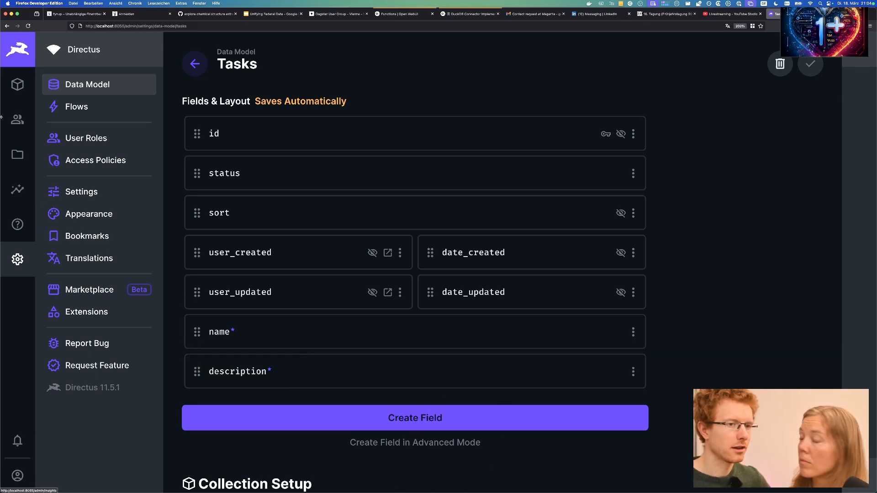
Go to the empty Tasks collection in the Content module.
{"action": "left_click", "coordinate": [17, 84]}
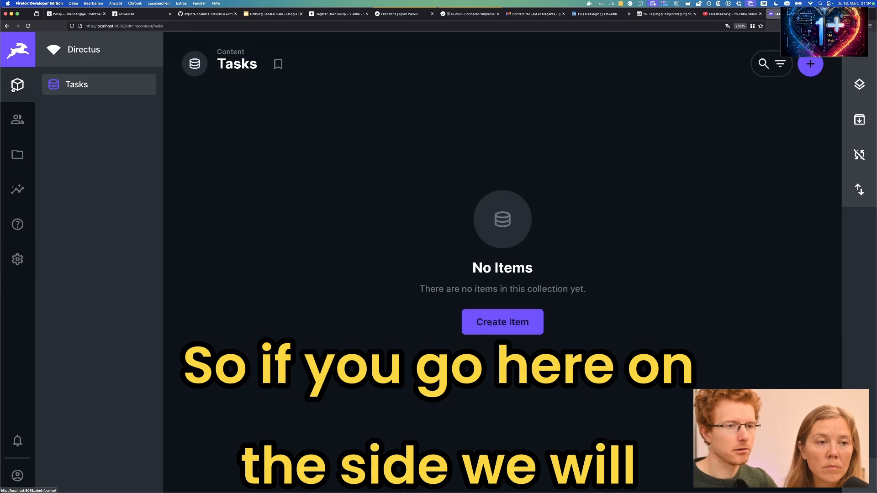
Create a new task item and enter 'test' as its name.
{"action": "left_click", "coordinate": [503, 314]}
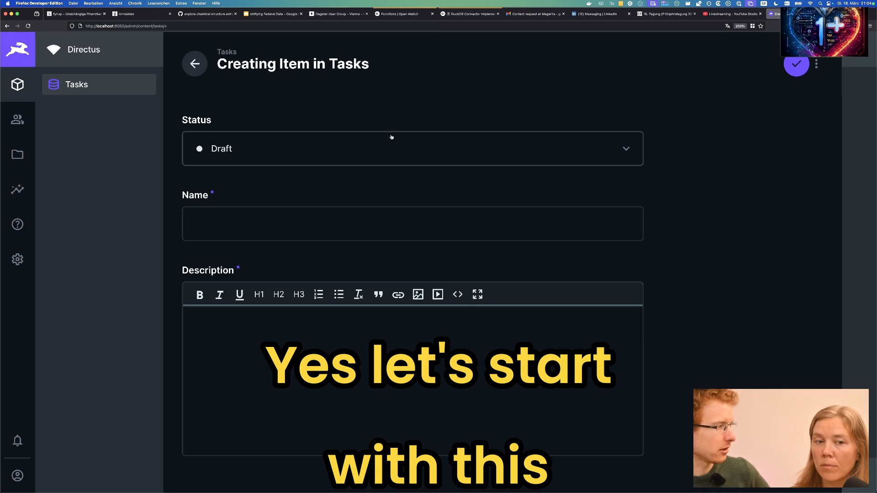
{"action": "left_click", "coordinate": [380, 229]}
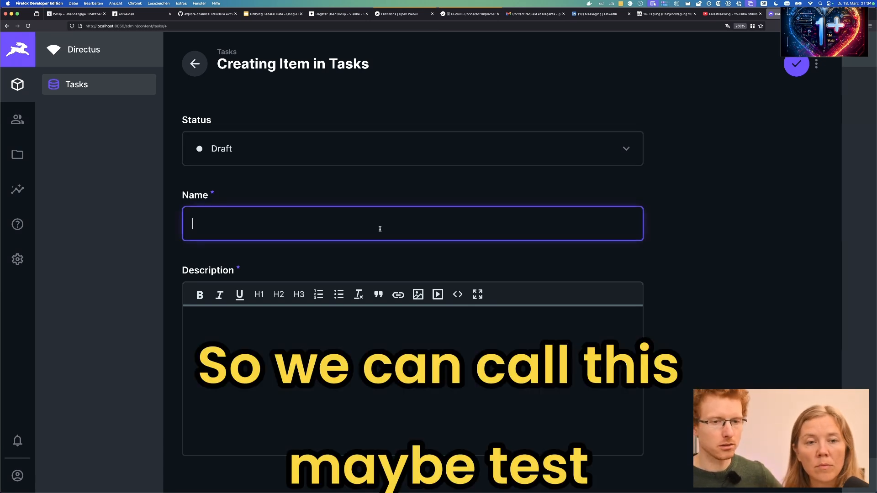
{"action": "type", "text": "tedz"}
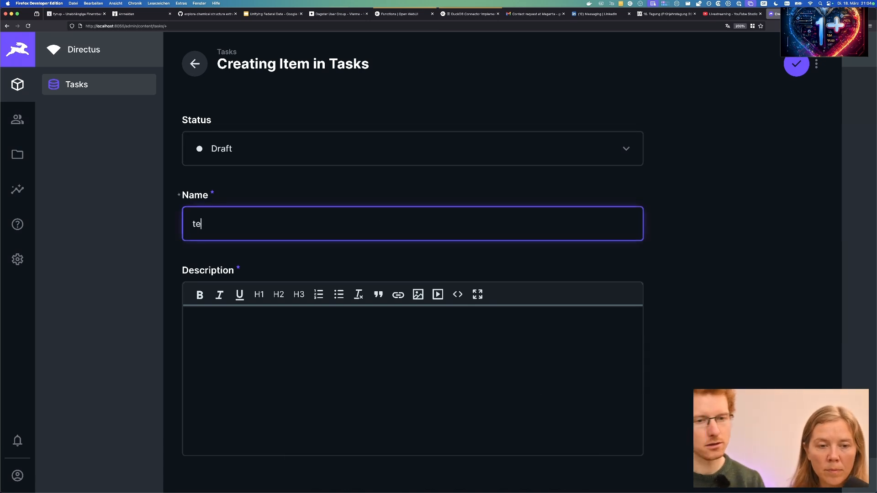
{"action": "key", "text": "BackSpace"}
{"action": "key", "text": "BackSpace"}
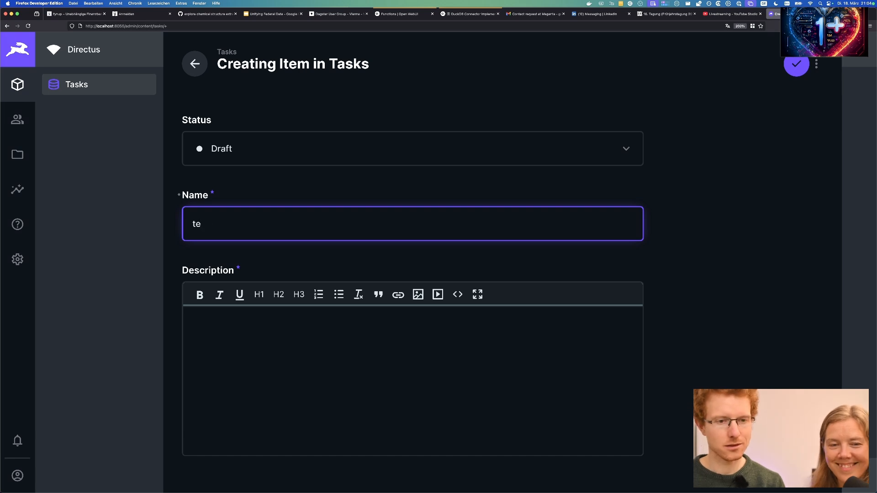
{"action": "type", "text": "est"}
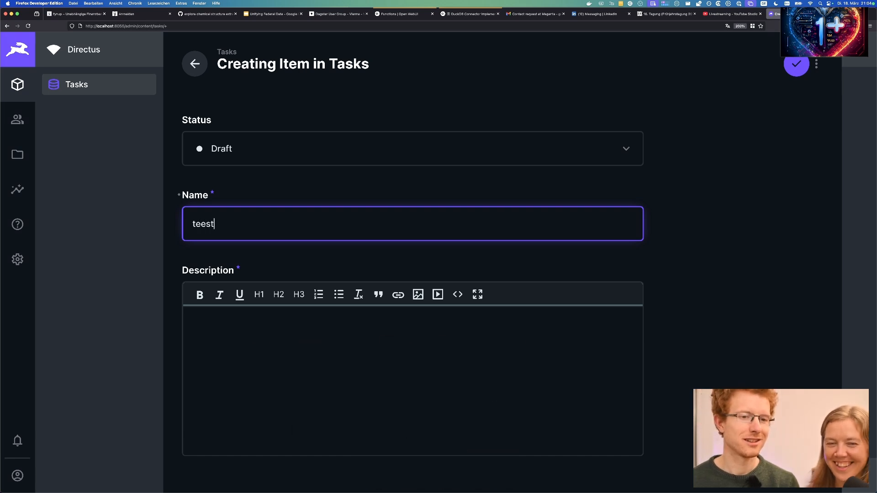
{"action": "key", "text": "ctrl+a"}
{"action": "type", "text": "test"}
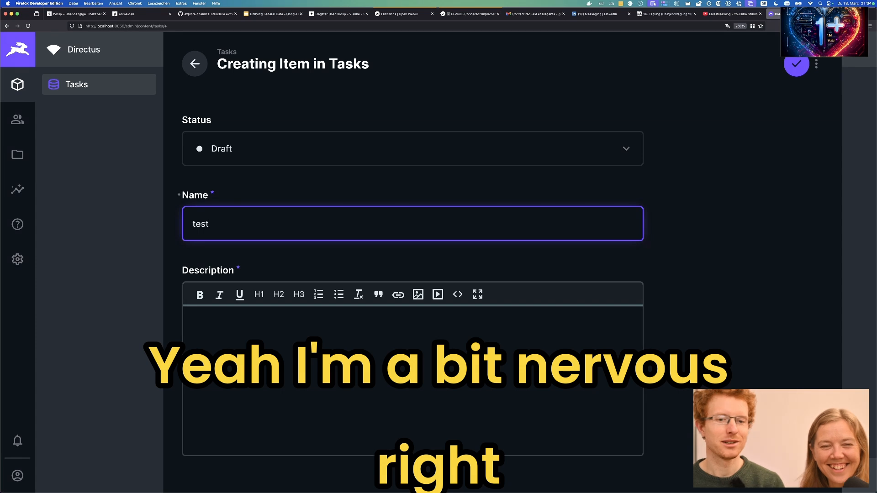
Write the description as an H1 'test description' followed by a plain 'something small' line.
{"action": "left_click", "coordinate": [402, 426]}
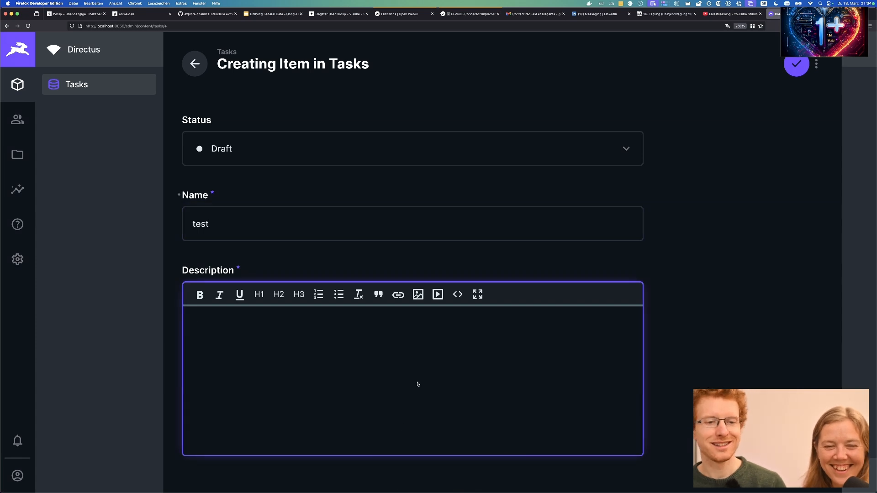
{"action": "type", "text": "test desc"}
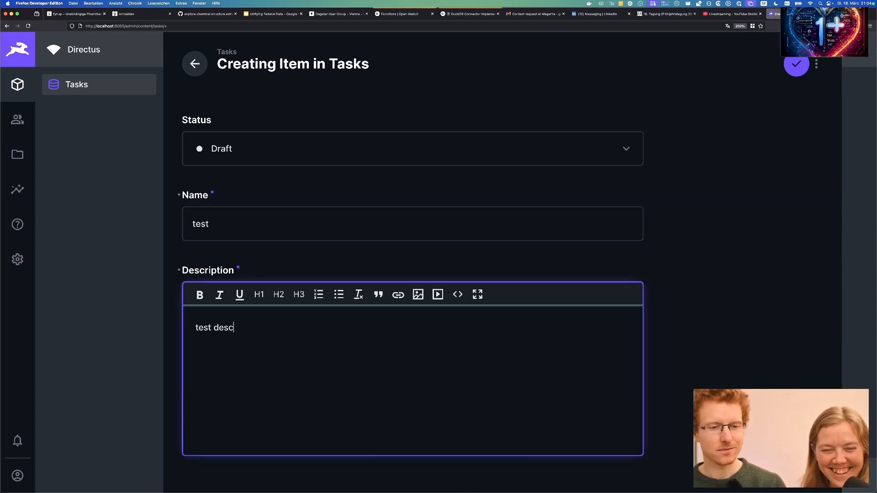
{"action": "type", "text": "ription"}
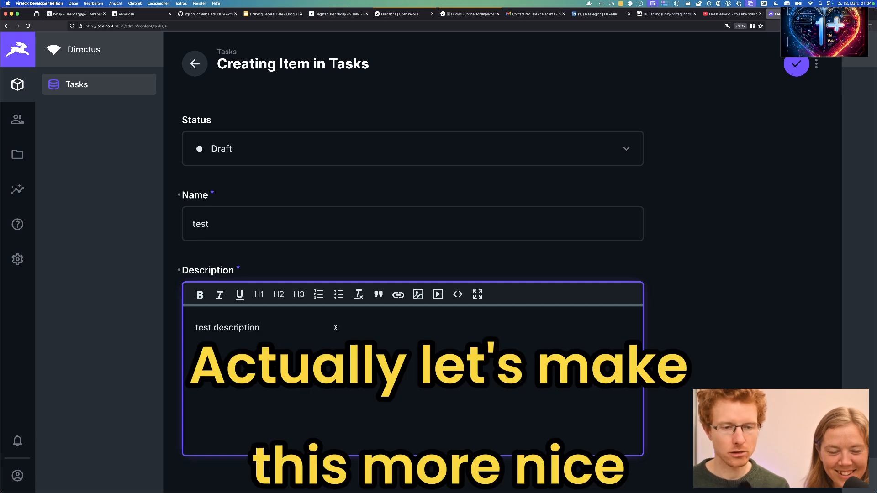
{"action": "triple_click", "coordinate": [230, 328]}
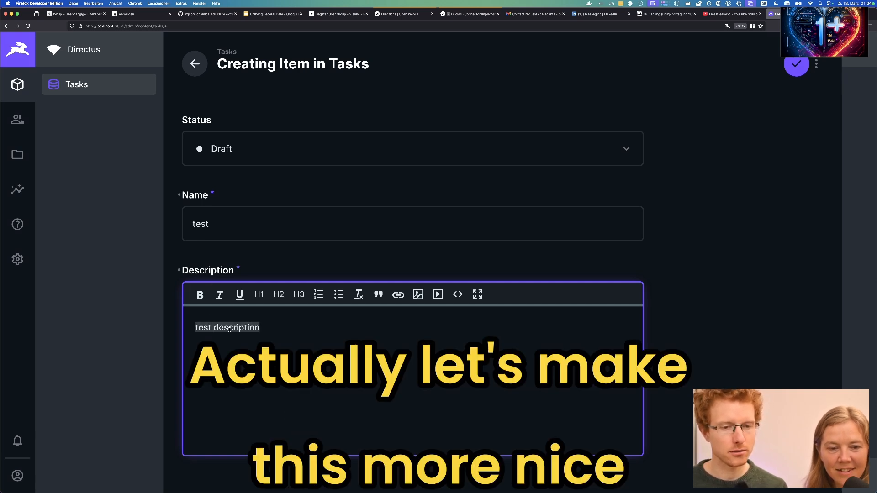
{"action": "left_click", "coordinate": [259, 294]}
{"action": "left_click", "coordinate": [353, 354]}
{"action": "key", "text": "Return"}
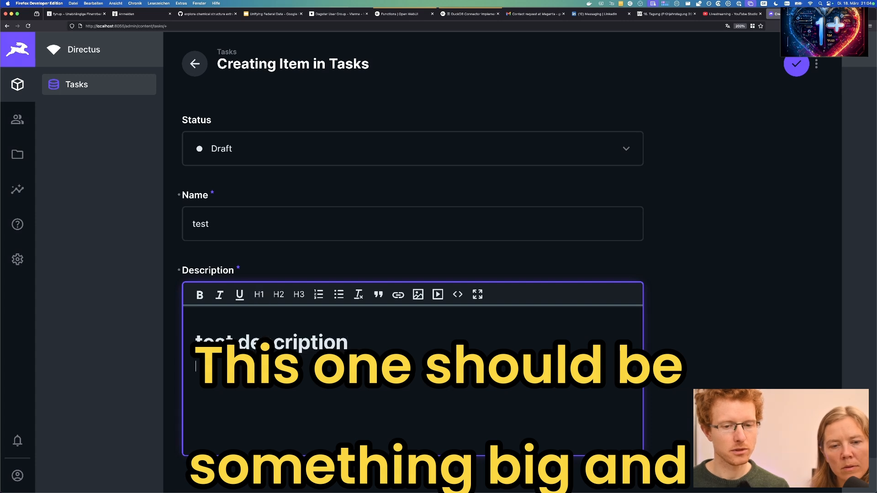
{"action": "type", "text": "something small"}
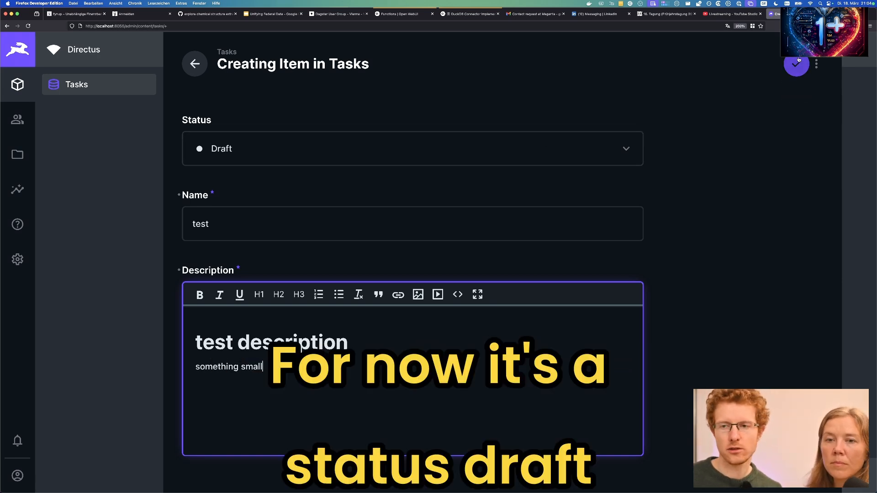
Save the test task, reopen it, and go to the Data Model settings.
{"action": "left_click", "coordinate": [799, 64]}
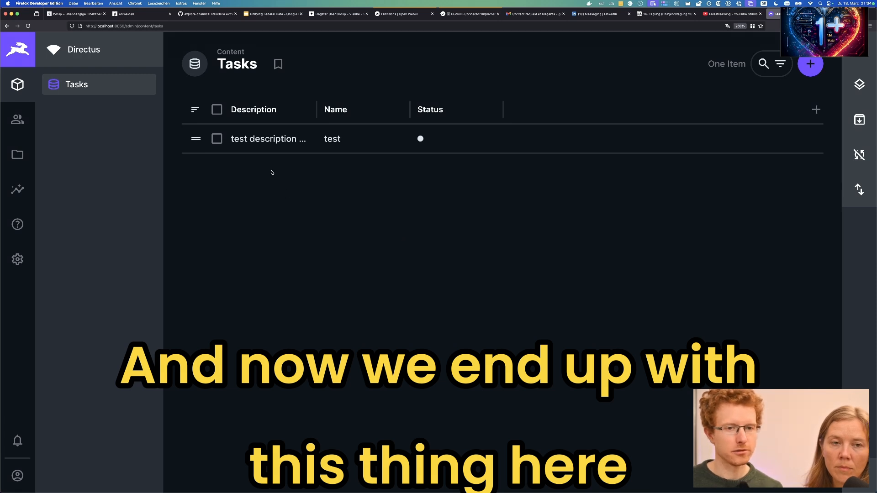
{"action": "left_click", "coordinate": [267, 140]}
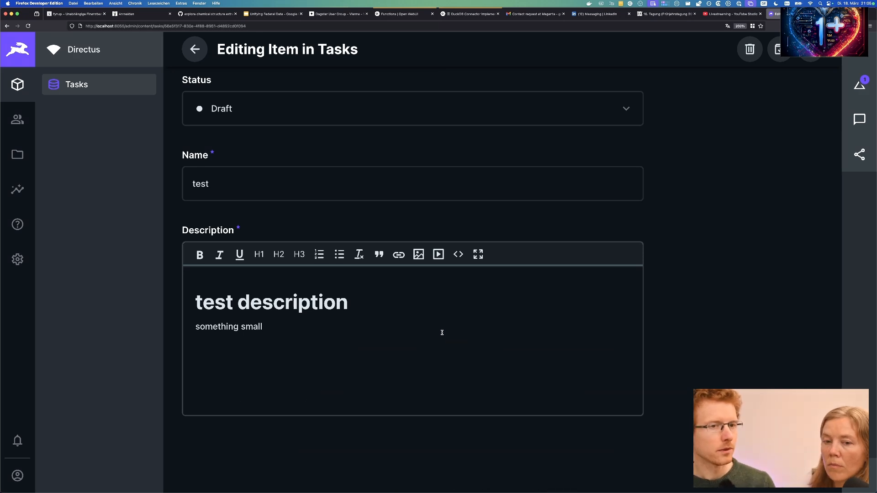
{"action": "left_click", "coordinate": [12, 264]}
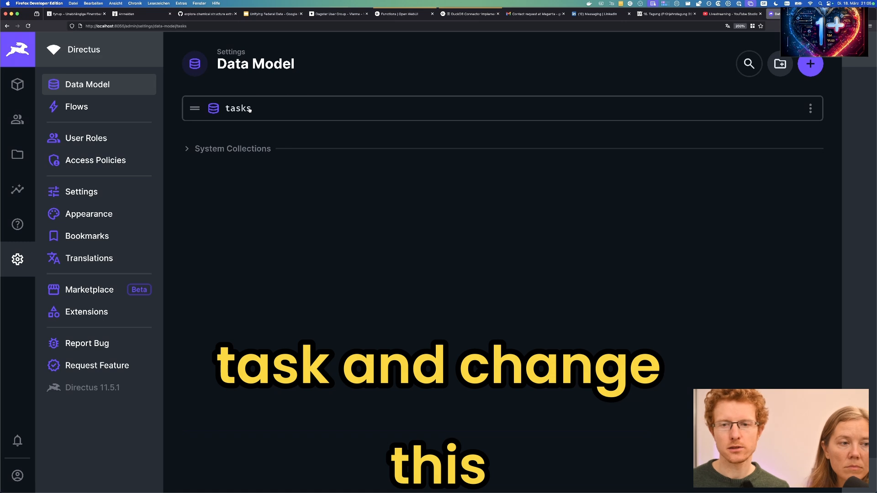
In the tasks collection's data model, start a new field of type Dropdown (Multiple).
{"action": "left_click", "coordinate": [249, 108]}
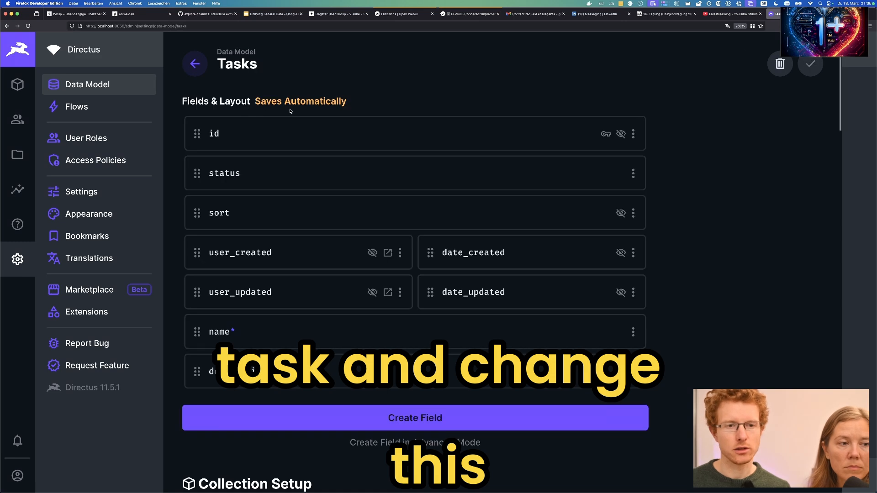
{"action": "left_click", "coordinate": [431, 425]}
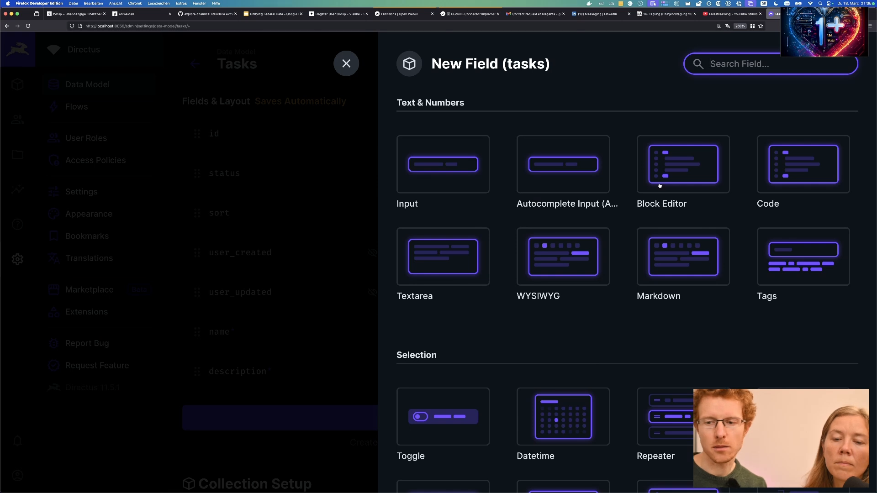
{"action": "key", "text": "ctrl+Up"}
{"action": "key", "text": "ctrl+Up"}
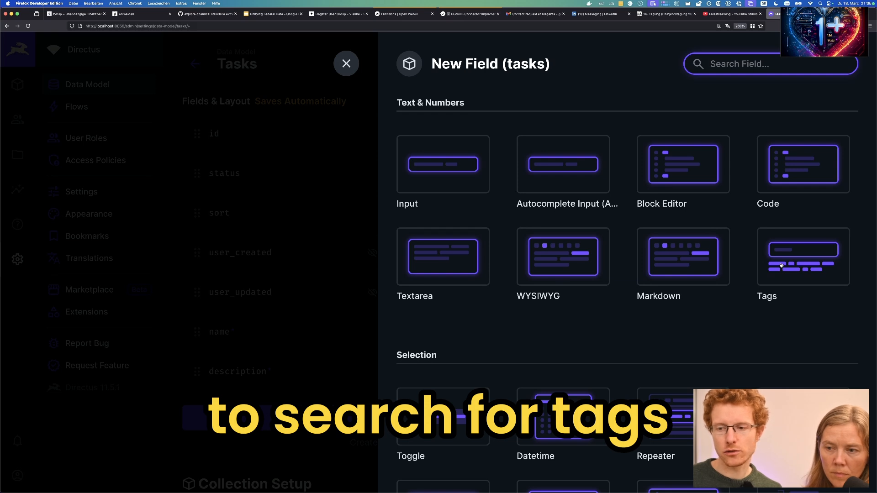
{"action": "scroll", "coordinate": [561, 343], "scroll_direction": "down", "scroll_amount": 5}
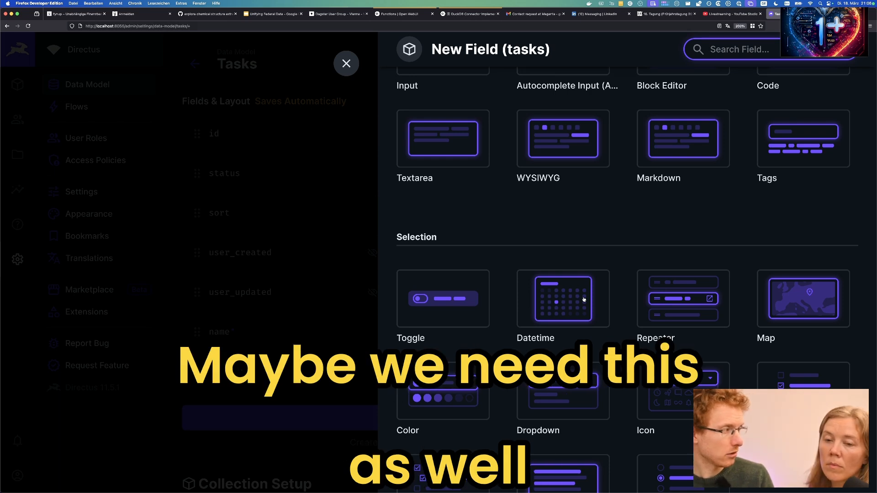
{"action": "scroll", "coordinate": [584, 299], "scroll_direction": "down", "scroll_amount": 3}
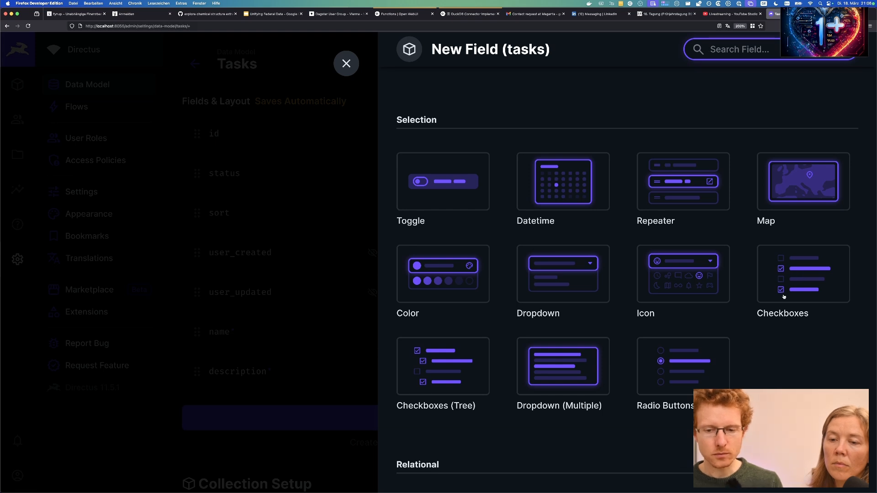
{"action": "left_click", "coordinate": [563, 366]}
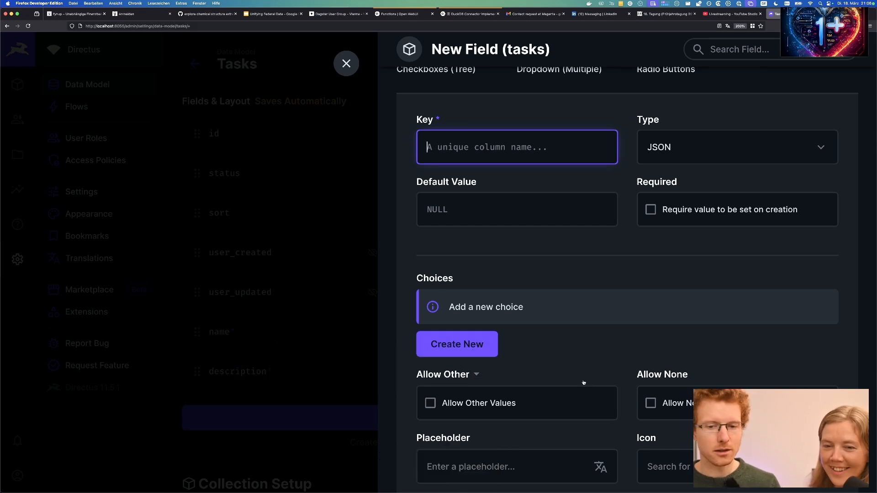
{"action": "scroll", "coordinate": [583, 383], "scroll_direction": "down", "scroll_amount": 3}
{"action": "scroll", "coordinate": [584, 383], "scroll_direction": "up", "scroll_amount": 7}
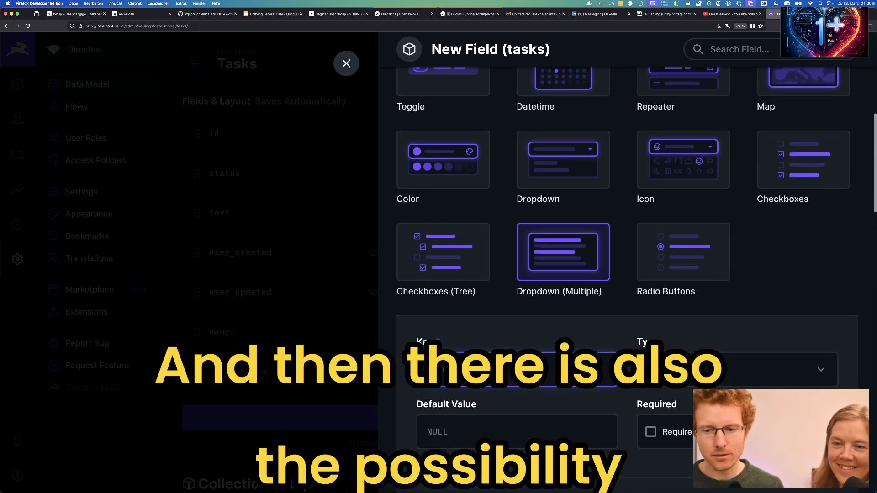
{"action": "scroll", "coordinate": [627, 267], "scroll_direction": "up", "scroll_amount": 4}
{"action": "scroll", "coordinate": [731, 105], "scroll_direction": "up", "scroll_amount": 4}
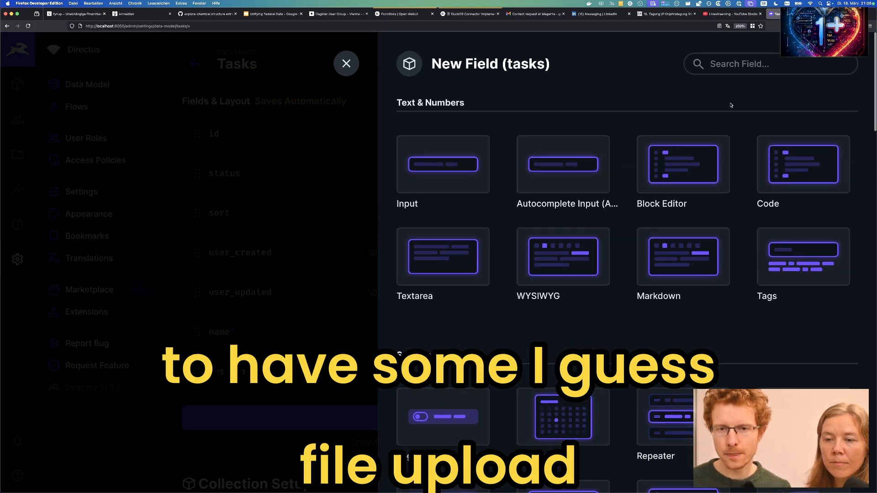
Search field types for 'fi', discard that new field, and start a fresh Tasks field.
{"action": "left_click", "coordinate": [741, 67]}
{"action": "type", "text": "fi"}
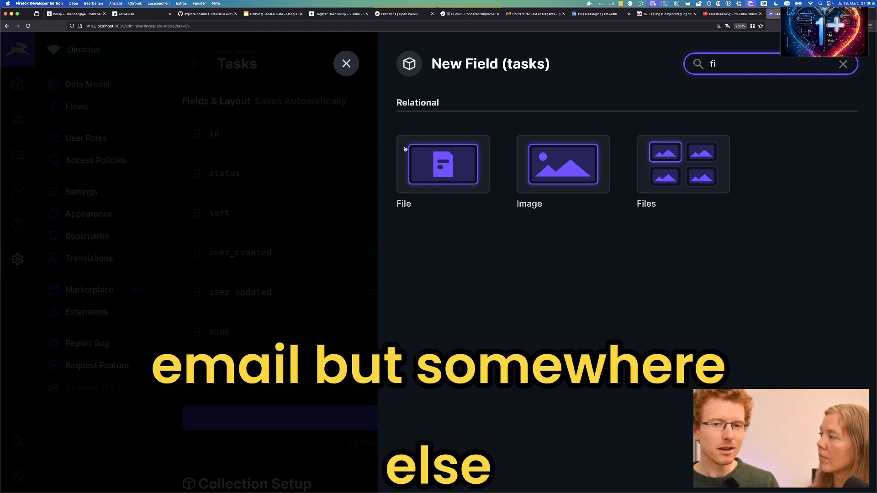
{"action": "left_click", "coordinate": [345, 63]}
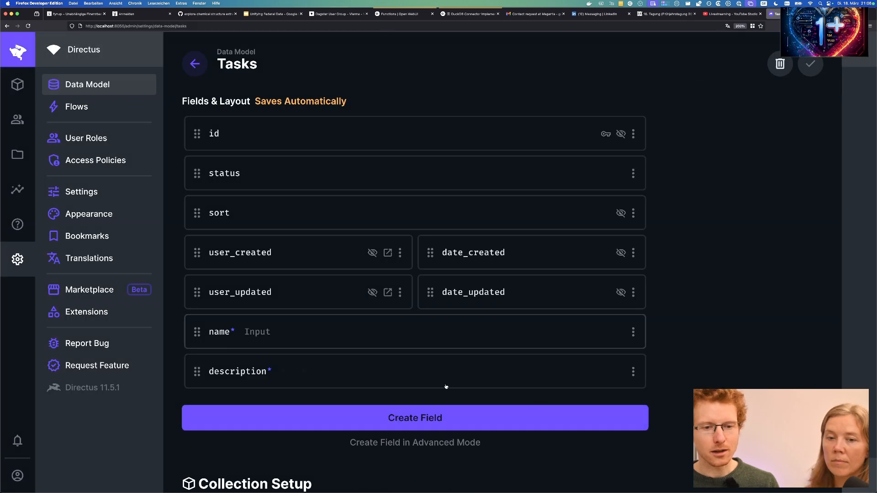
{"action": "left_click", "coordinate": [437, 418]}
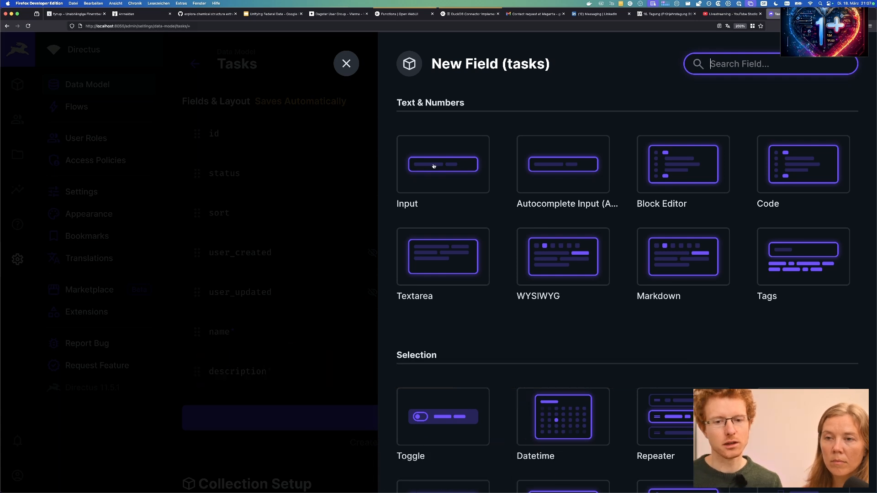
Add a plain Input field with the key file_path to Tasks and save it.
{"action": "left_click", "coordinate": [434, 166]}
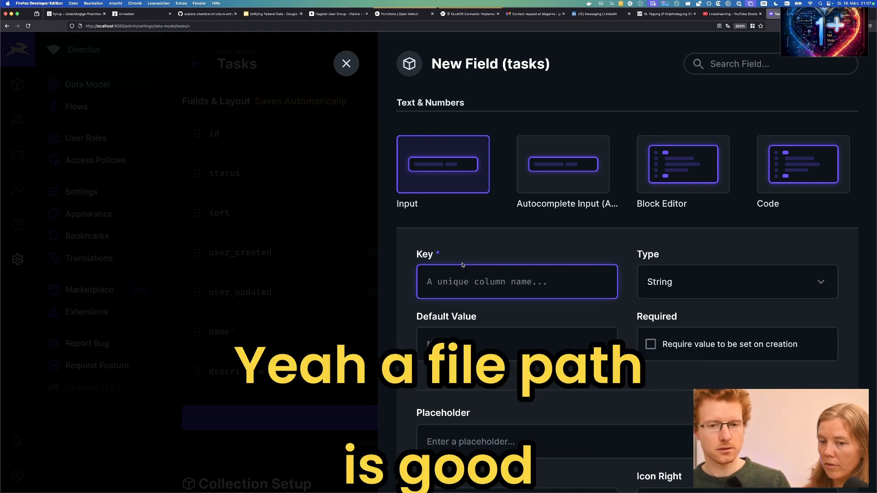
{"action": "type", "text": "file_path"}
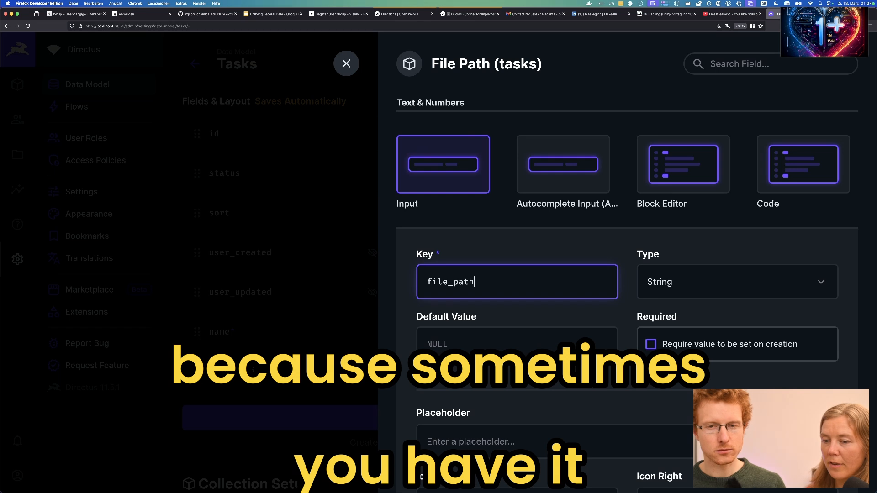
{"action": "scroll", "coordinate": [668, 377], "scroll_direction": "down", "scroll_amount": 5}
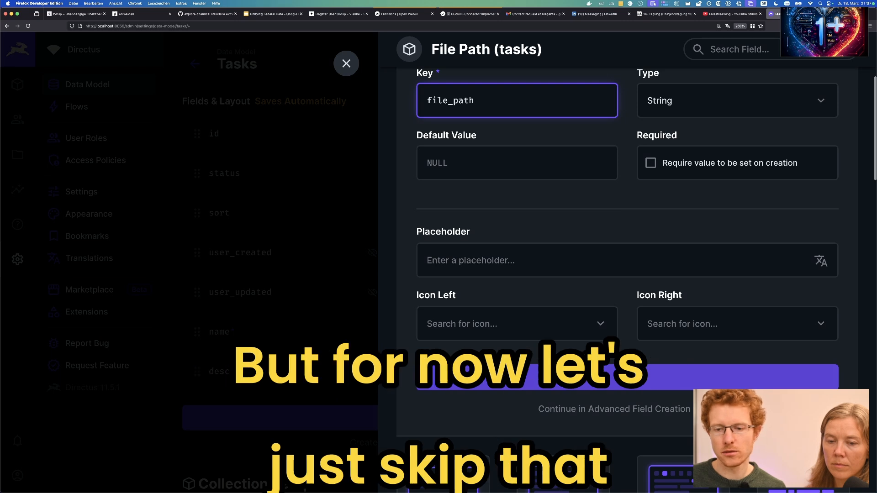
{"action": "left_click", "coordinate": [626, 381]}
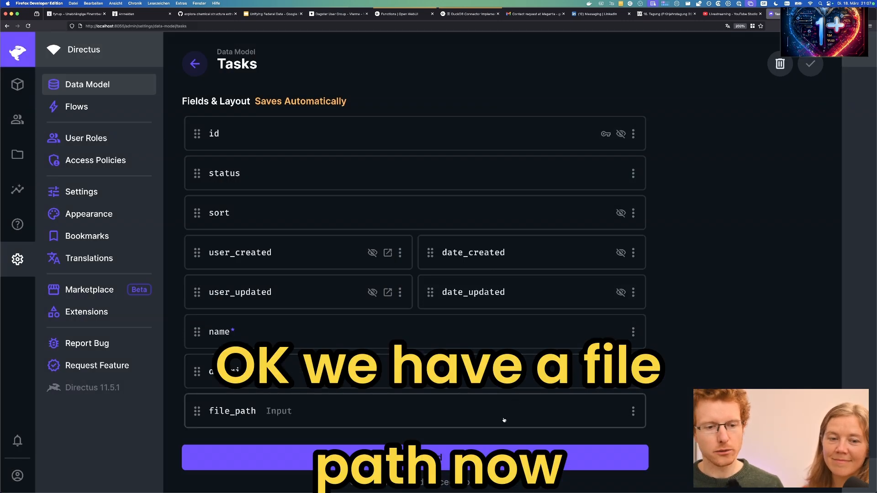
Create a Datetime field keyed due_date on Tasks, leaving it not required.
{"action": "left_click", "coordinate": [421, 456]}
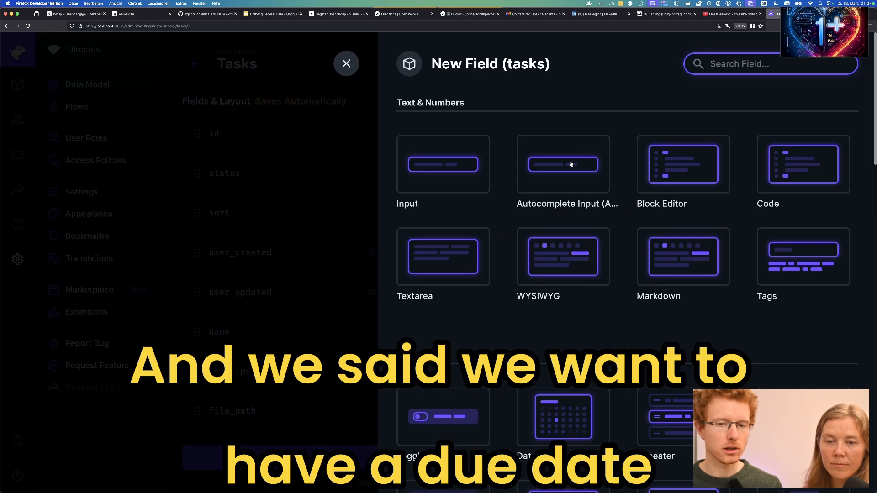
{"action": "scroll", "coordinate": [573, 316], "scroll_direction": "down", "scroll_amount": 5}
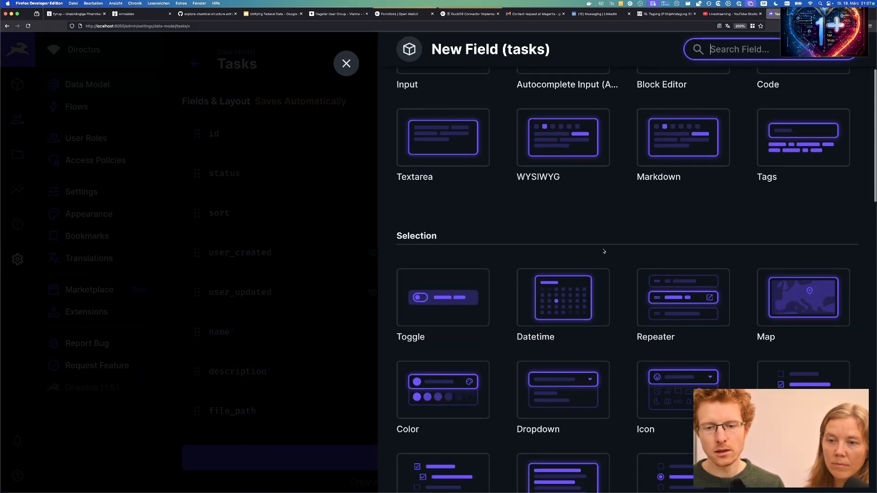
{"action": "left_click", "coordinate": [569, 310]}
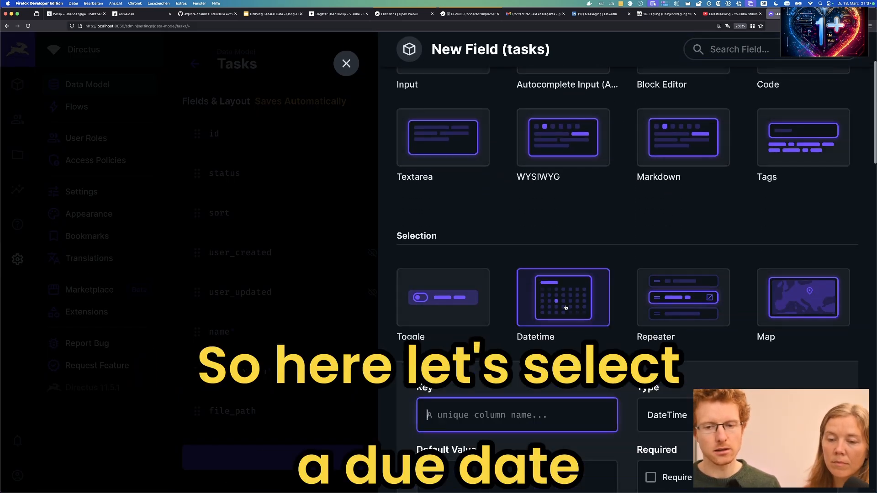
{"action": "type", "text": "due_date"}
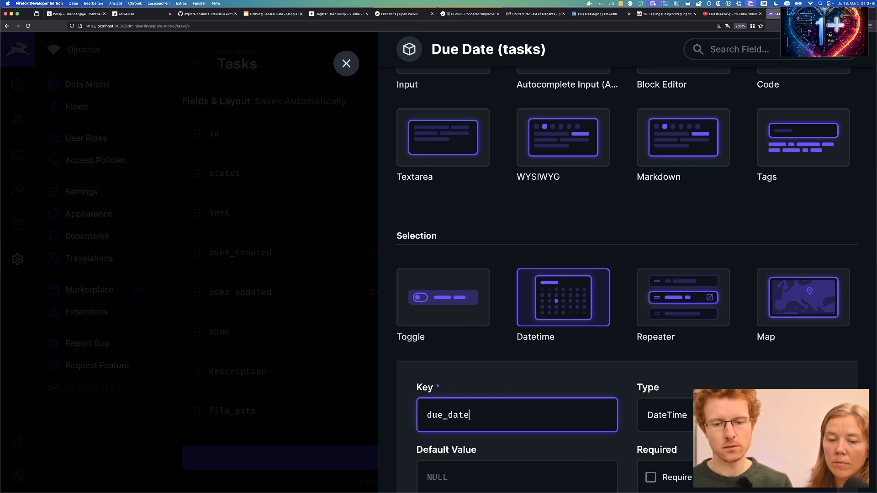
{"action": "scroll", "coordinate": [652, 329], "scroll_direction": "down", "scroll_amount": 5}
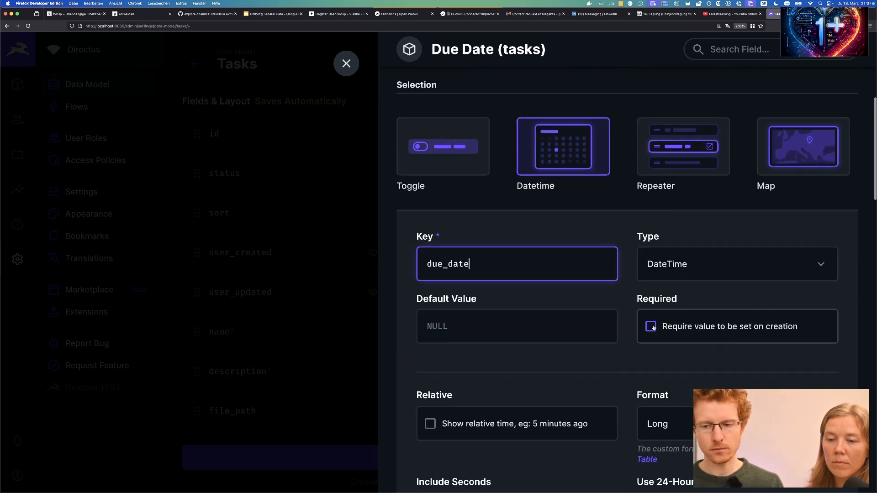
{"action": "left_click", "coordinate": [652, 328]}
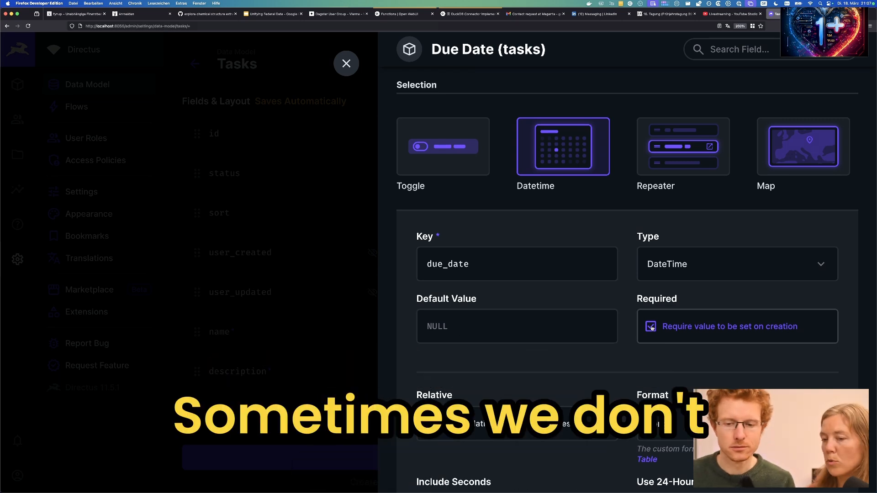
{"action": "left_click", "coordinate": [652, 328]}
{"action": "scroll", "coordinate": [652, 329], "scroll_direction": "down", "scroll_amount": 3}
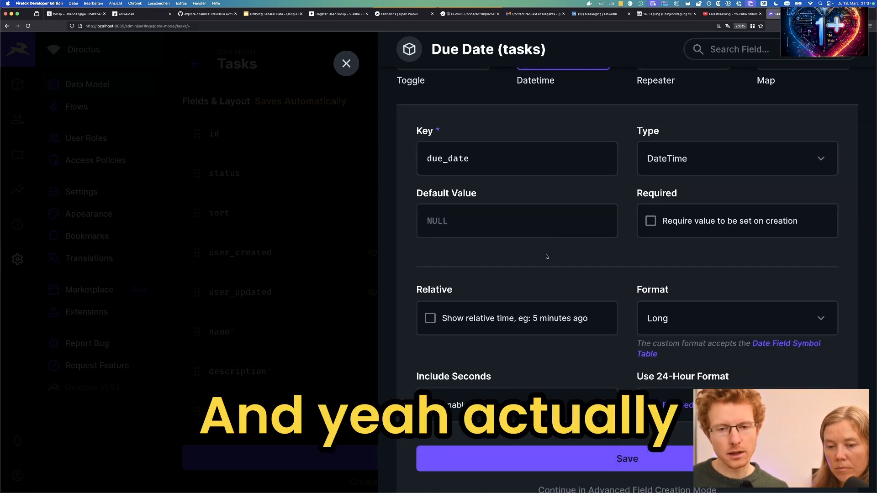
Set the due_date display format to Short and save the field.
{"action": "left_click", "coordinate": [670, 315]}
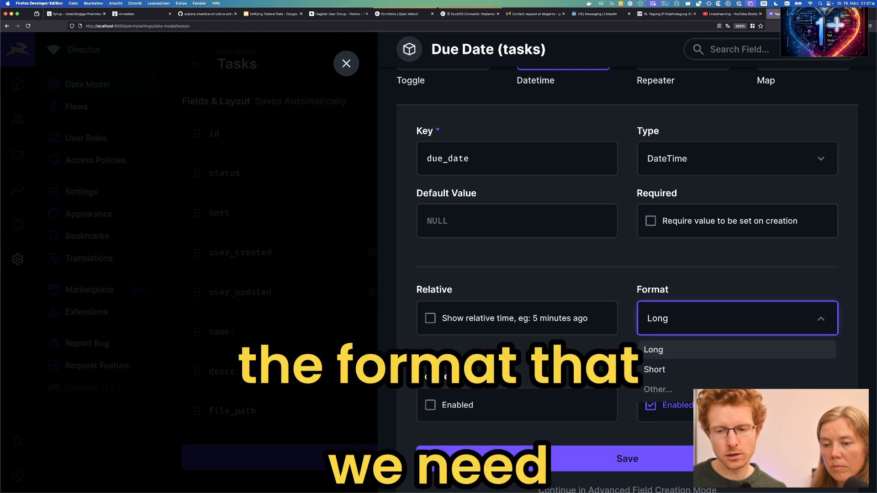
{"action": "left_click", "coordinate": [670, 317]}
{"action": "left_click", "coordinate": [676, 319]}
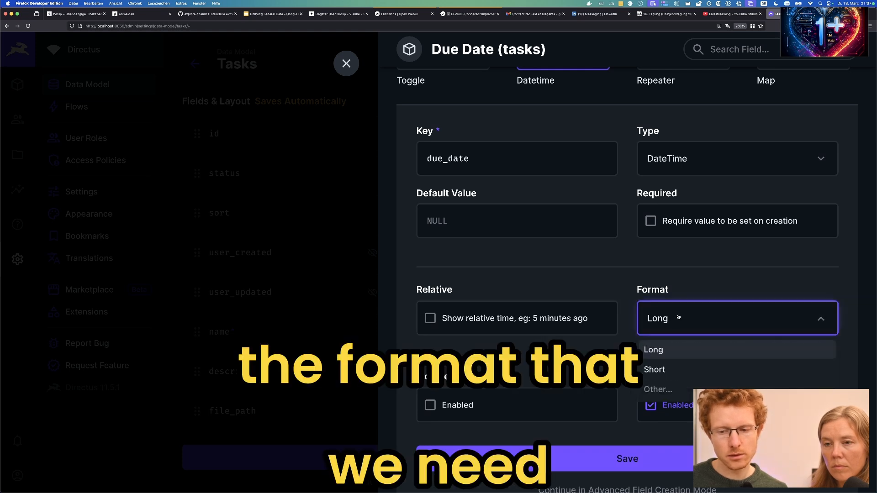
{"action": "left_click", "coordinate": [667, 371]}
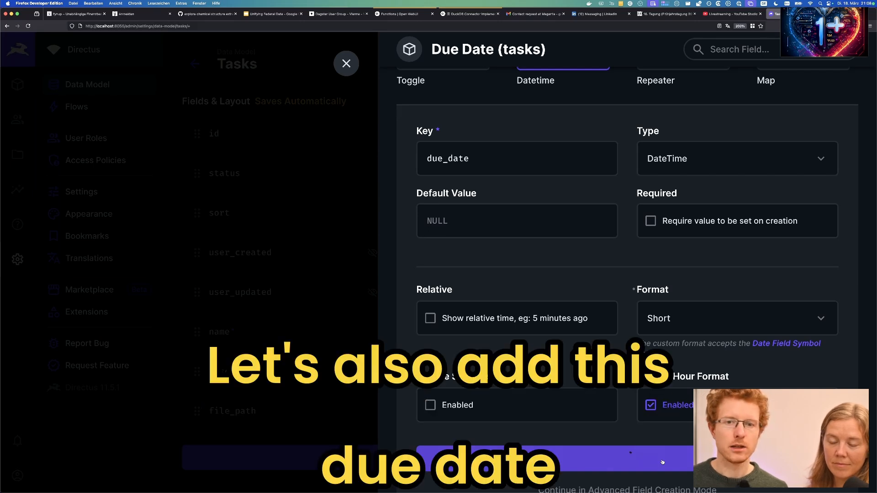
{"action": "left_click", "coordinate": [663, 462]}
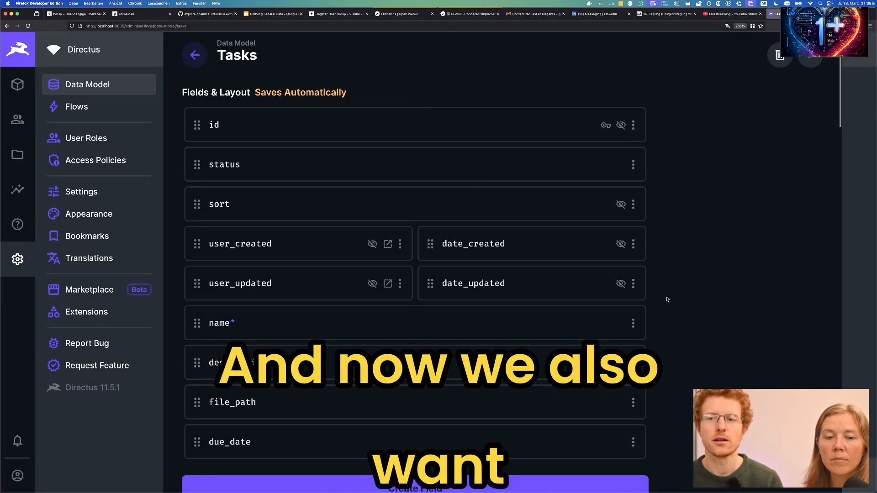
Start another Tasks field and look for the Relational types, briefly searching 'rel'.
{"action": "scroll", "coordinate": [668, 299], "scroll_direction": "down", "scroll_amount": 3}
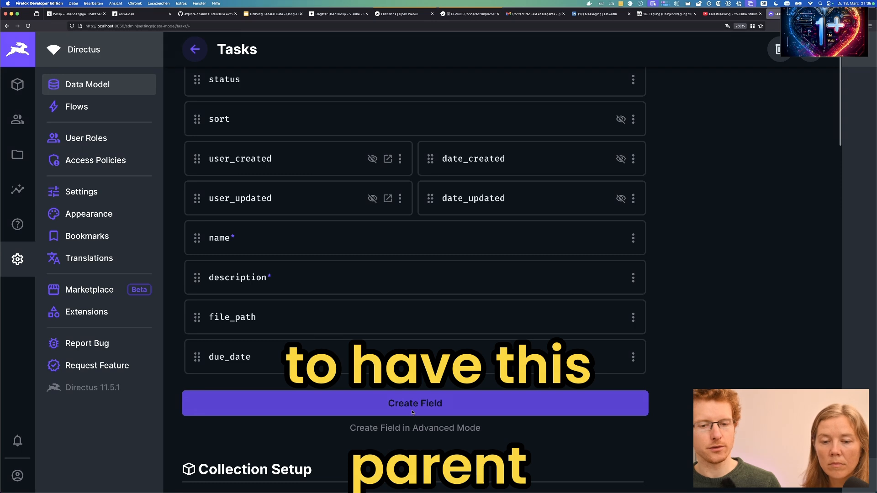
{"action": "left_click", "coordinate": [412, 414]}
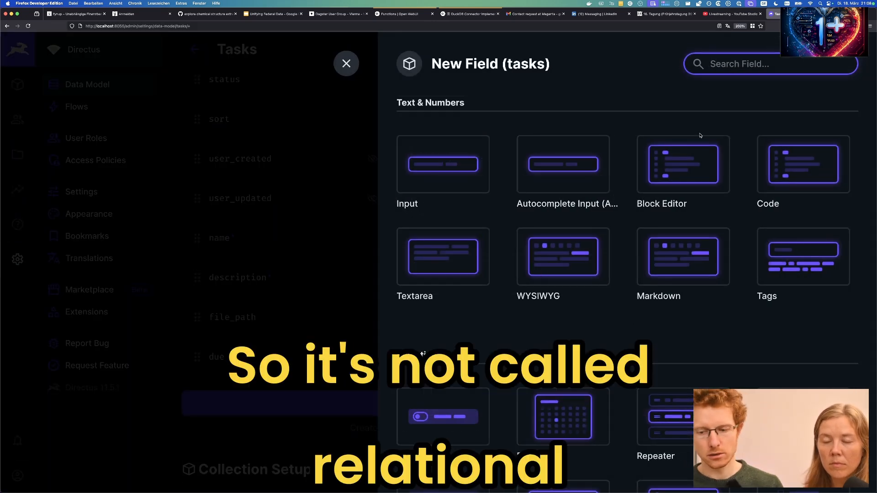
{"action": "type", "text": "rel"}
{"action": "key", "text": "BackSpace"}
{"action": "key", "text": "BackSpace"}
{"action": "key", "text": "BackSpace"}
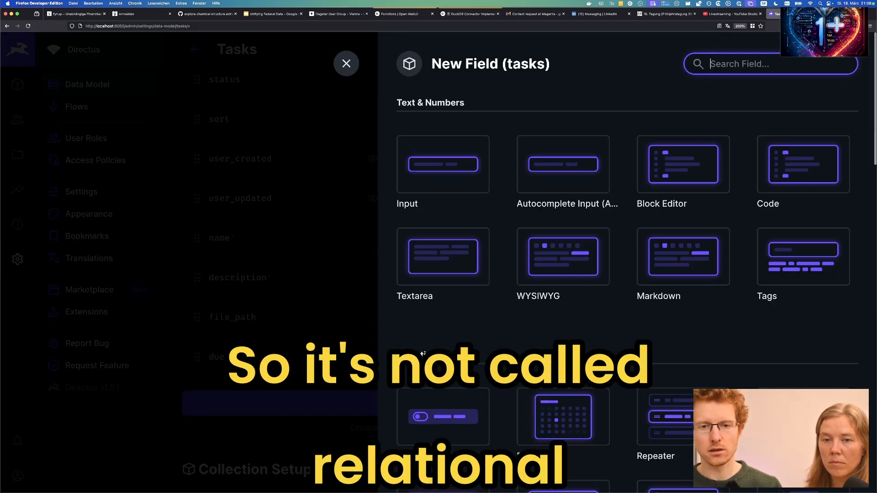
{"action": "scroll", "coordinate": [679, 185], "scroll_direction": "down", "scroll_amount": 5}
{"action": "scroll", "coordinate": [680, 185], "scroll_direction": "down", "scroll_amount": 5}
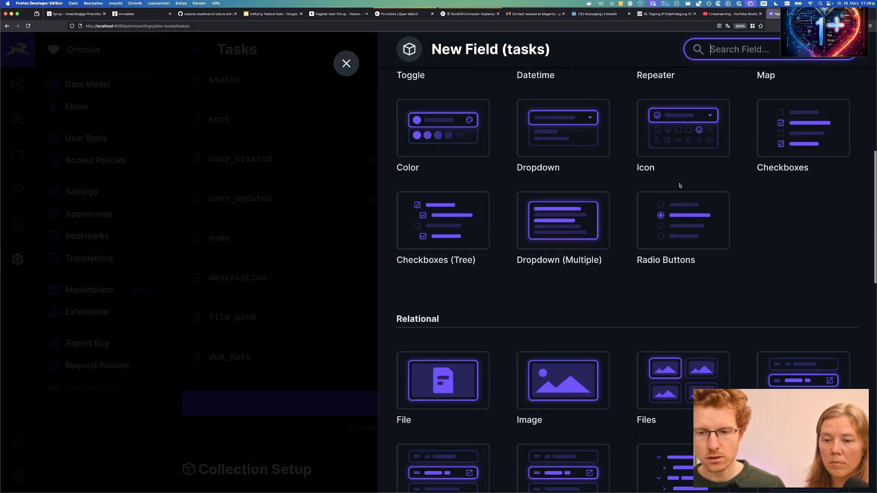
{"action": "scroll", "coordinate": [450, 274], "scroll_direction": "down", "scroll_amount": 3}
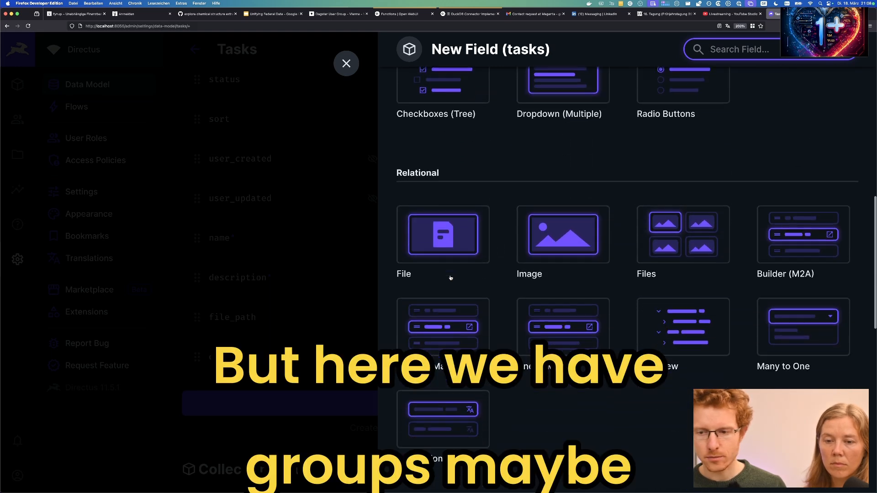
{"action": "scroll", "coordinate": [627, 234], "scroll_direction": "down", "scroll_amount": 5}
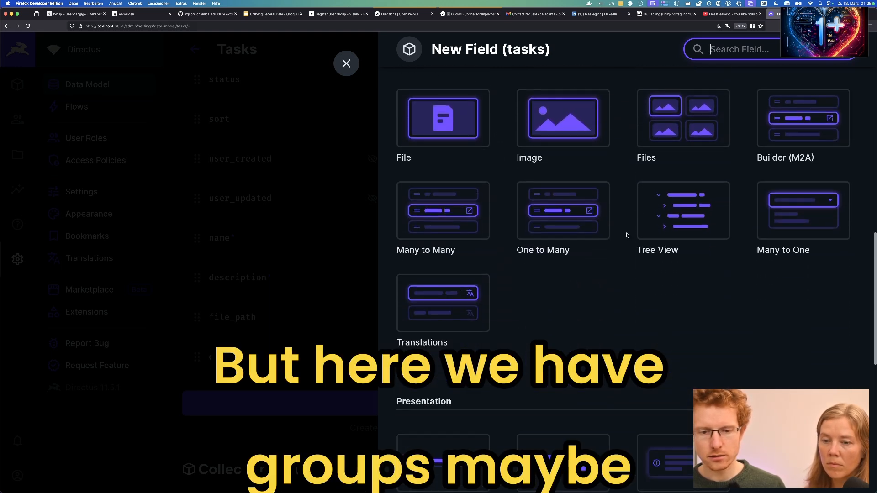
{"action": "scroll", "coordinate": [628, 235], "scroll_direction": "down", "scroll_amount": 6}
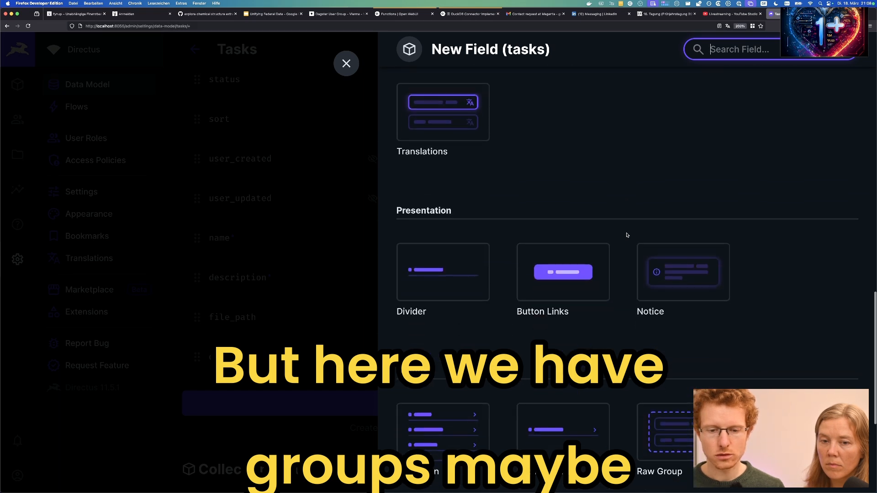
{"action": "scroll", "coordinate": [628, 235], "scroll_direction": "down", "scroll_amount": 2}
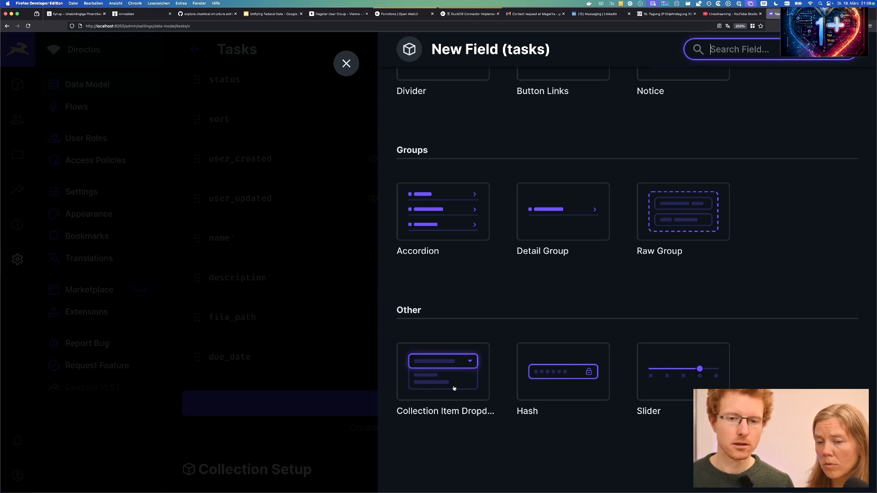
{"action": "scroll", "coordinate": [454, 388], "scroll_direction": "up", "scroll_amount": 12}
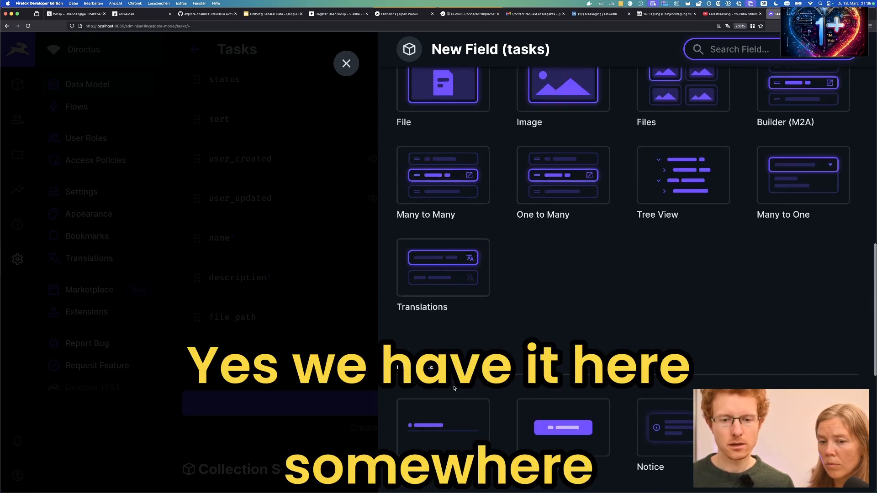
{"action": "scroll", "coordinate": [455, 388], "scroll_direction": "up", "scroll_amount": 6}
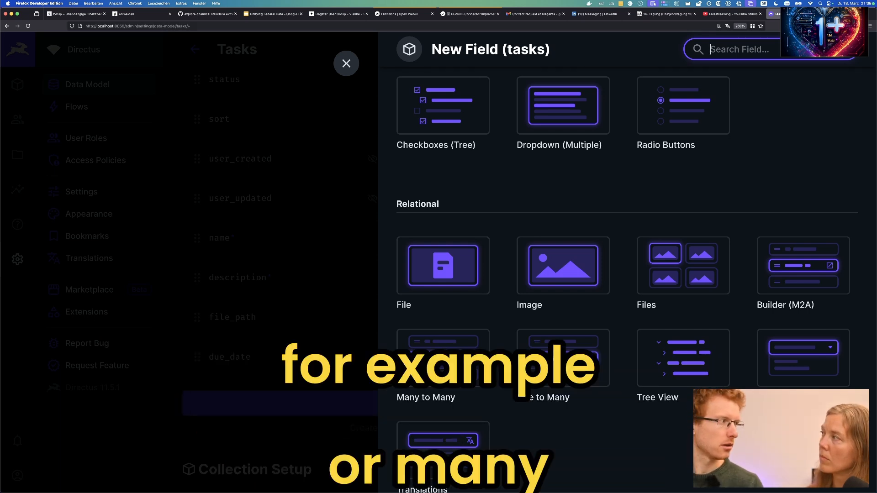
Create a Many to One field 'parent' related to tasks, displaying Name, and save it.
{"action": "left_click", "coordinate": [796, 361]}
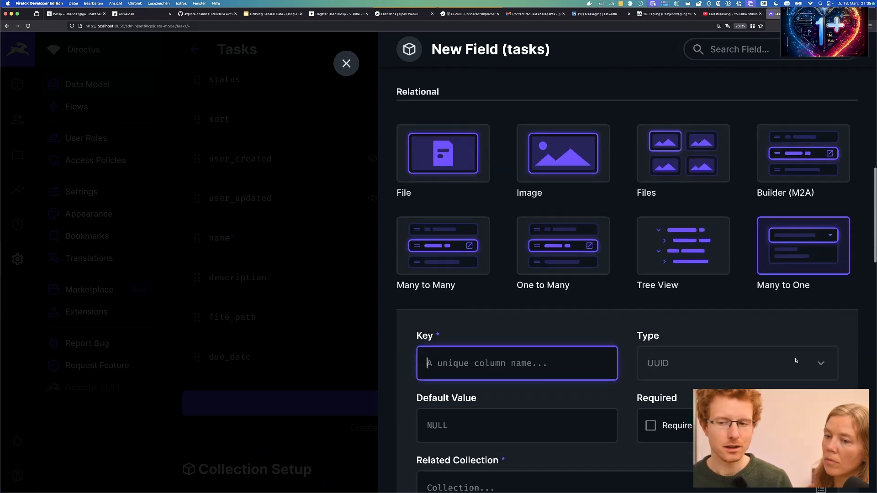
{"action": "type", "text": "paren"}
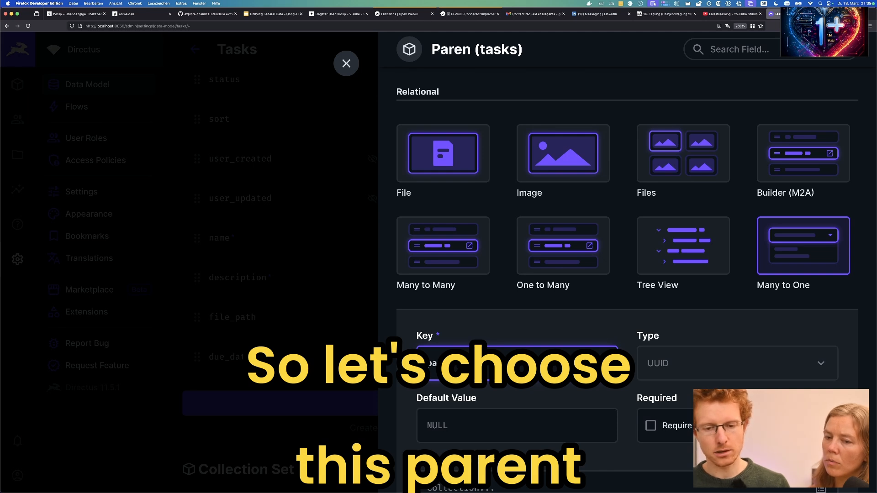
{"action": "type", "text": "t"}
{"action": "scroll", "coordinate": [740, 363], "scroll_direction": "down", "scroll_amount": 3}
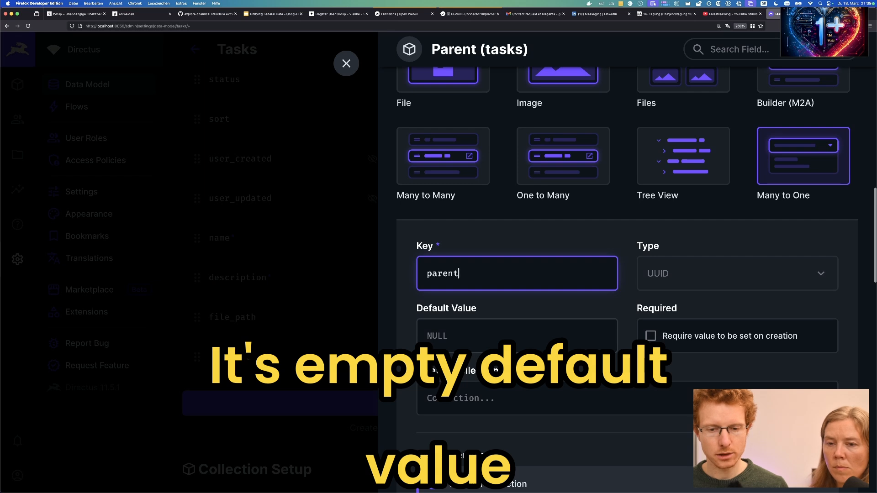
{"action": "scroll", "coordinate": [820, 365], "scroll_direction": "down", "scroll_amount": 1}
{"action": "left_click", "coordinate": [820, 365]}
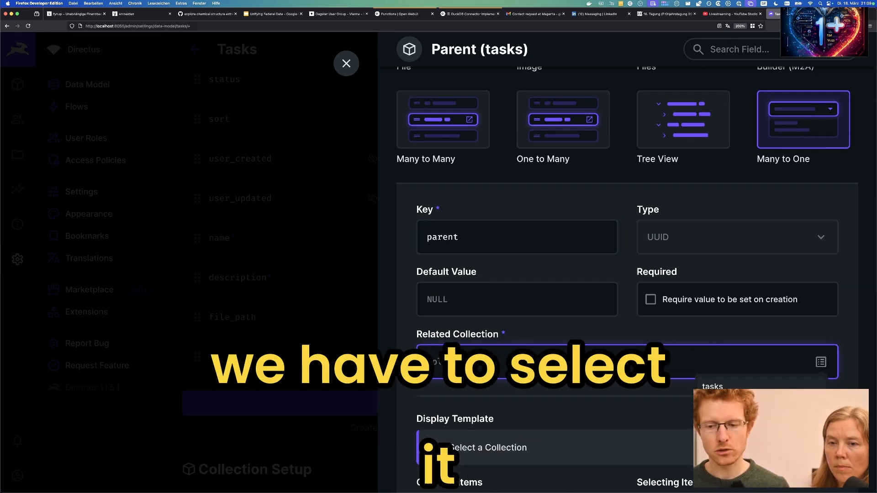
{"action": "left_click", "coordinate": [714, 389]}
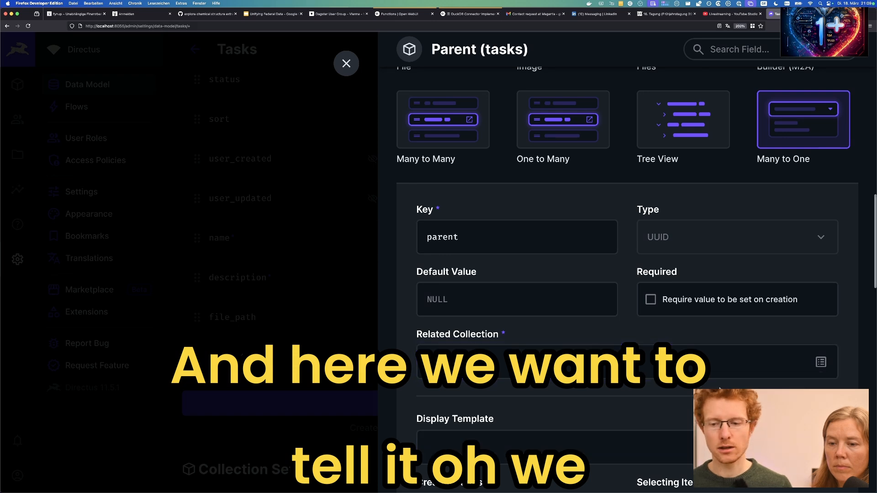
{"action": "scroll", "coordinate": [568, 298], "scroll_direction": "down", "scroll_amount": 2}
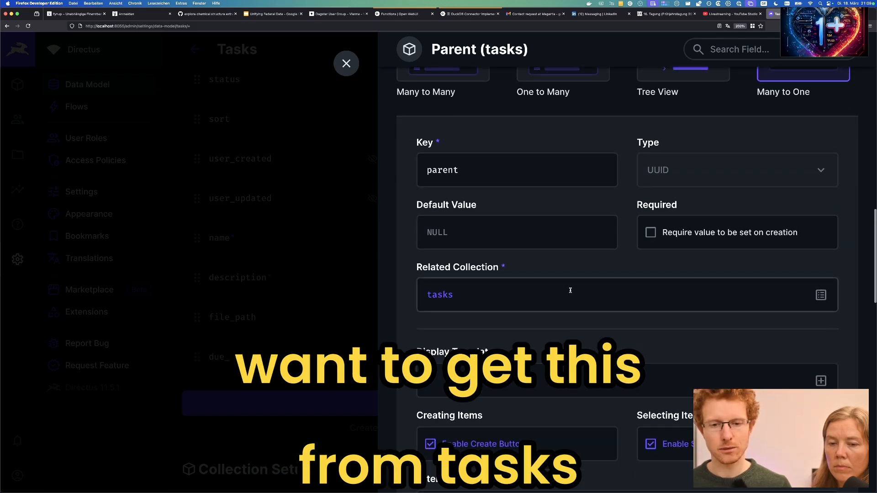
{"action": "left_click", "coordinate": [821, 381]}
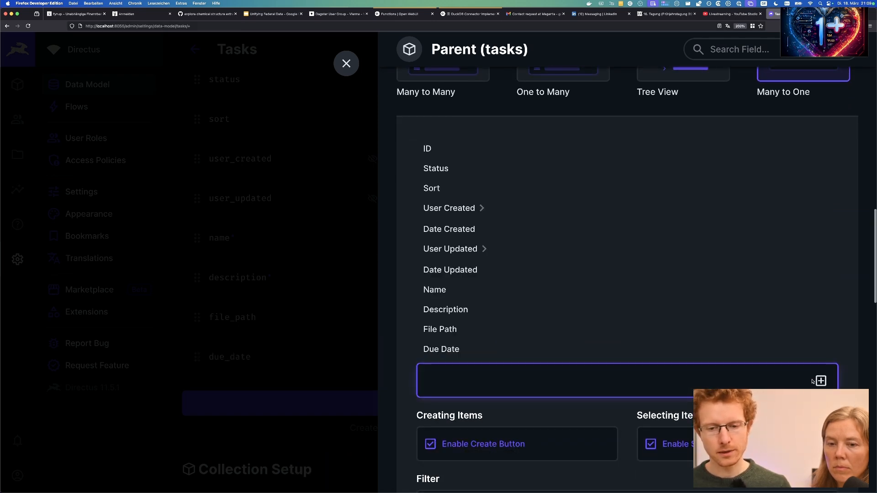
{"action": "left_click", "coordinate": [461, 290]}
{"action": "scroll", "coordinate": [561, 371], "scroll_direction": "down", "scroll_amount": 3}
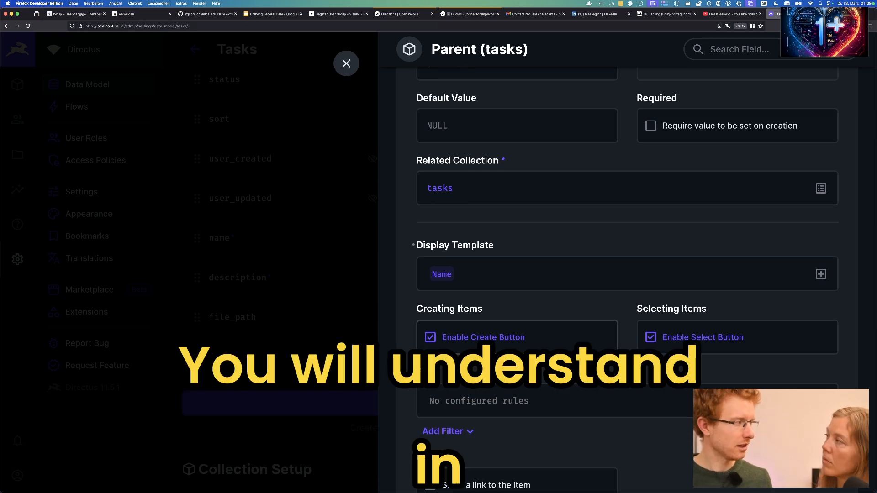
{"action": "scroll", "coordinate": [549, 355], "scroll_direction": "down", "scroll_amount": 4}
{"action": "left_click", "coordinate": [646, 380]}
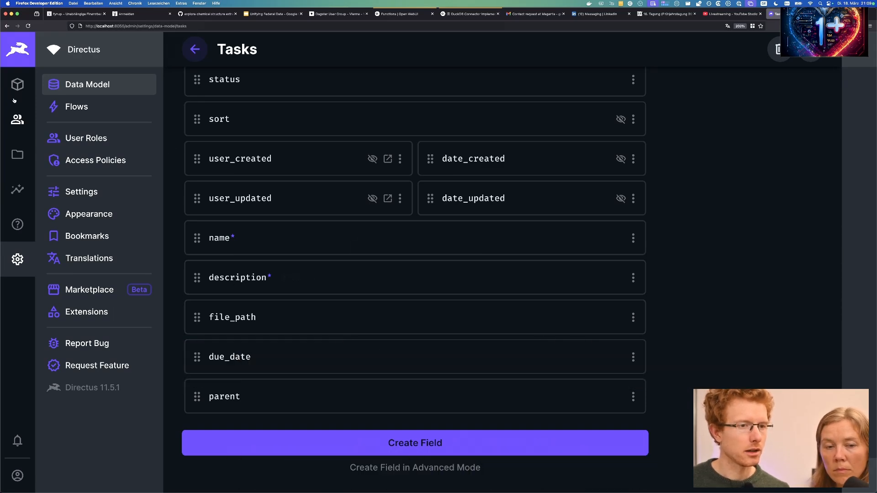
Start a new task with name 'task 2', description 'content 2' and file path test/path.xlsx.
{"action": "left_click", "coordinate": [18, 84]}
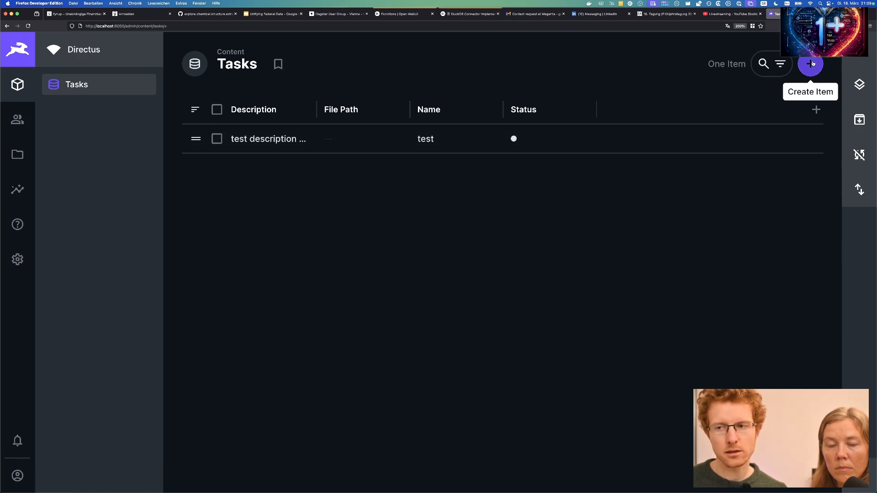
{"action": "left_click", "coordinate": [812, 63]}
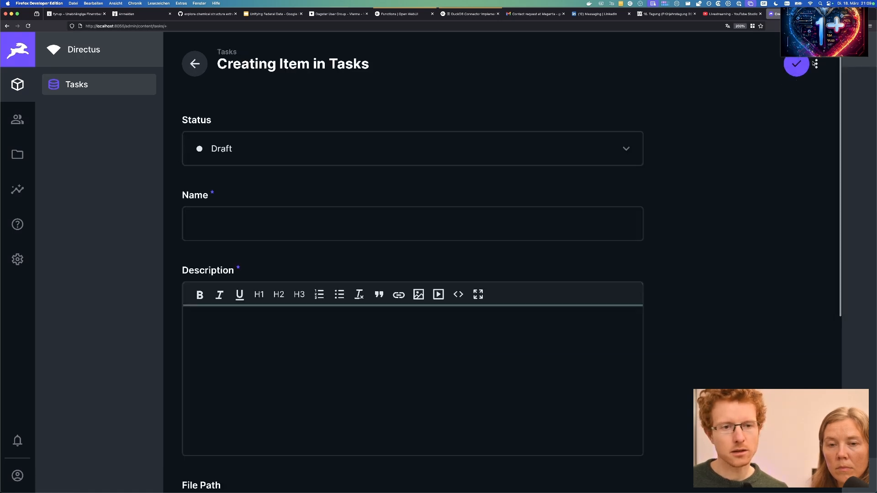
{"action": "left_click", "coordinate": [295, 232]}
{"action": "type", "text": "task 2"}
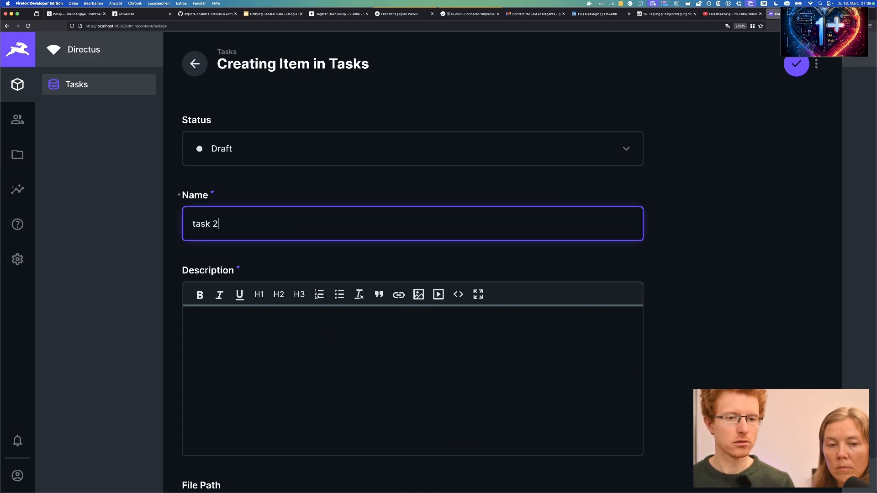
{"action": "left_click", "coordinate": [309, 360]}
{"action": "type", "text": "content 2"}
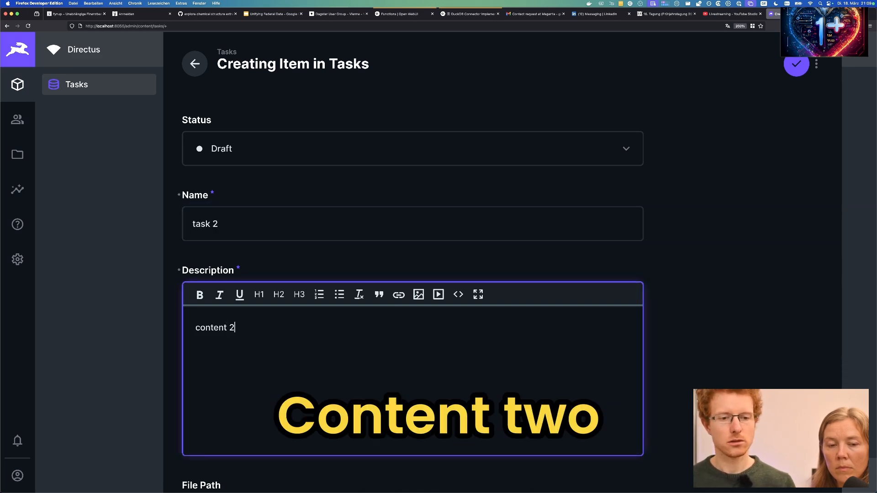
{"action": "scroll", "coordinate": [216, 337], "scroll_direction": "down", "scroll_amount": 4}
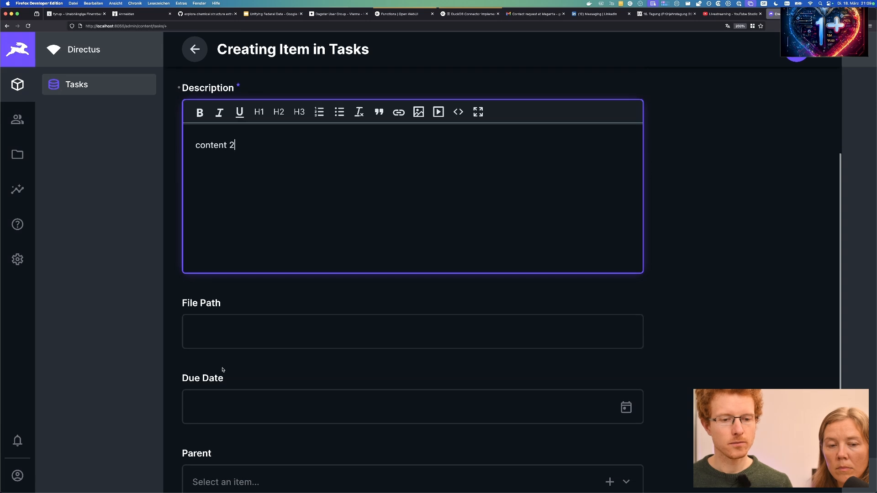
{"action": "left_click", "coordinate": [216, 338]}
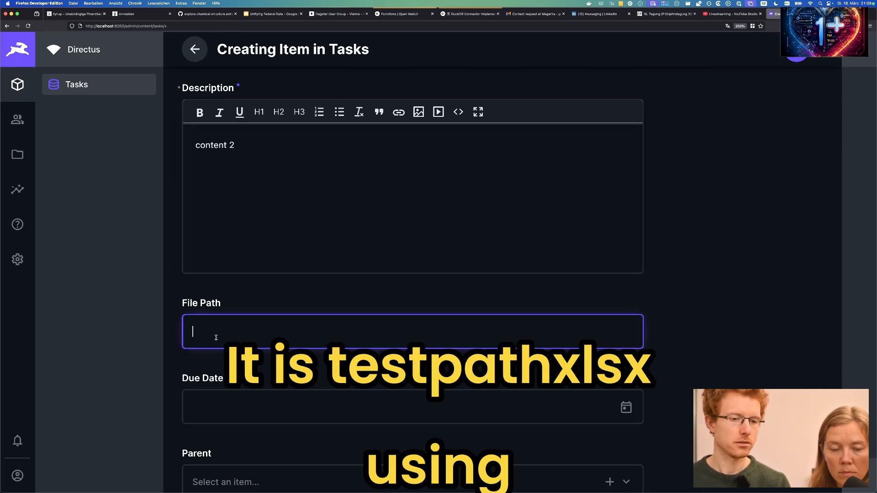
{"action": "type", "text": "test/path"}
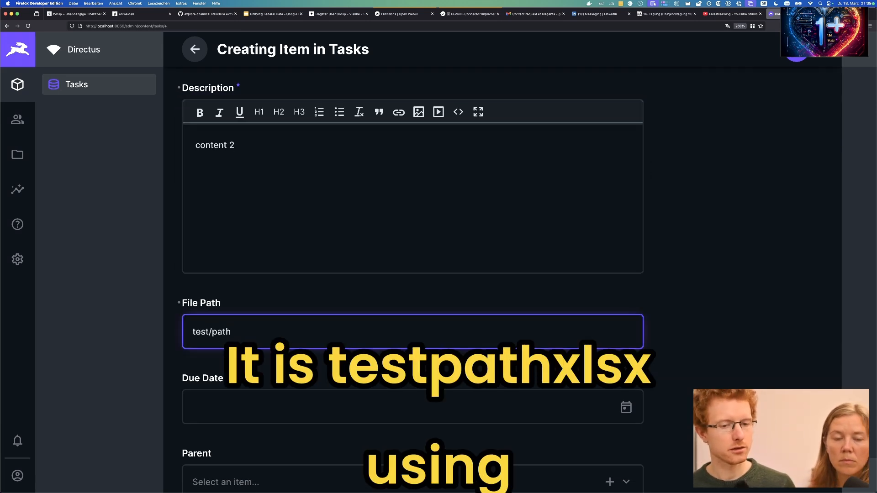
{"action": "type", "text": ".xlsx"}
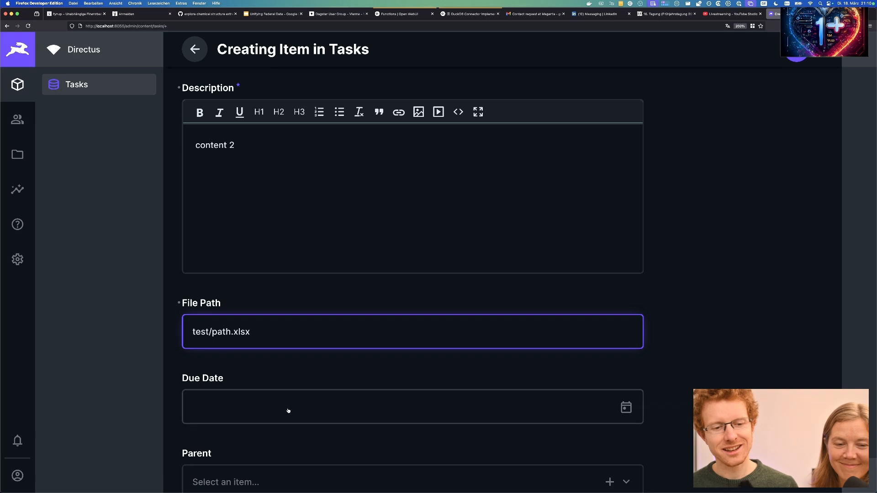
Set the due date to now (Mar 18, 2025 21:10) and save task 2.
{"action": "left_click", "coordinate": [626, 407]}
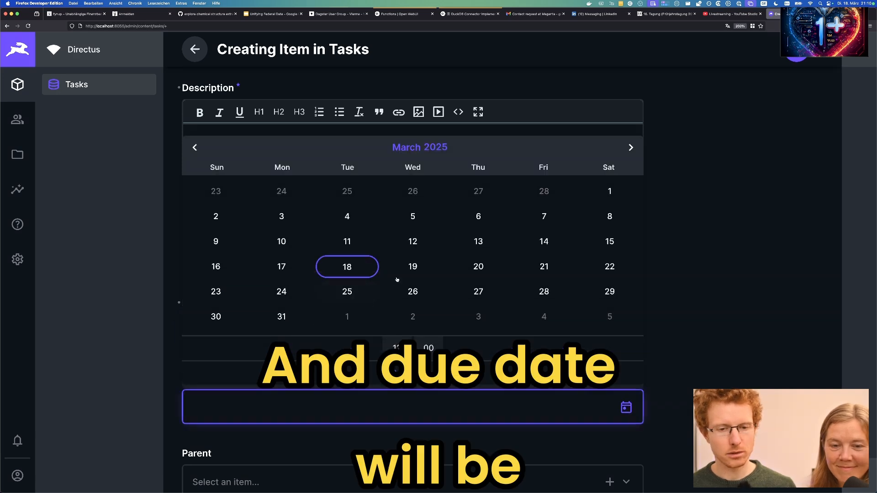
{"action": "left_click", "coordinate": [413, 273]}
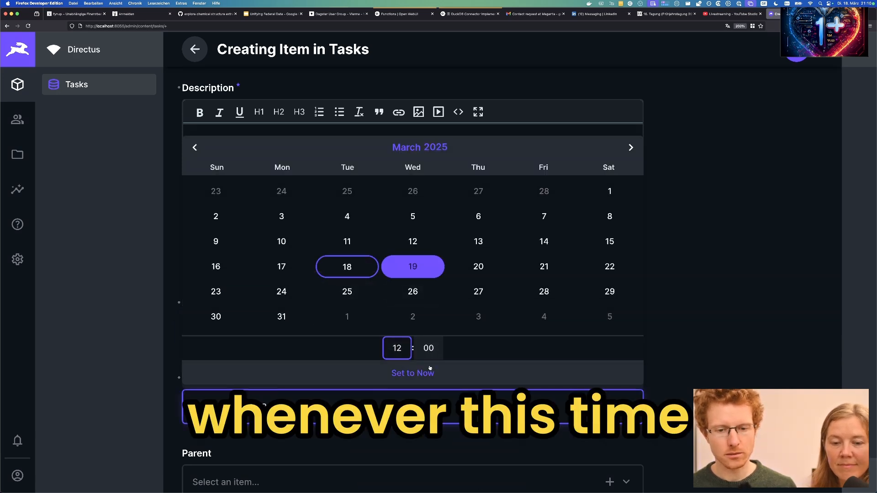
{"action": "left_click", "coordinate": [417, 378]}
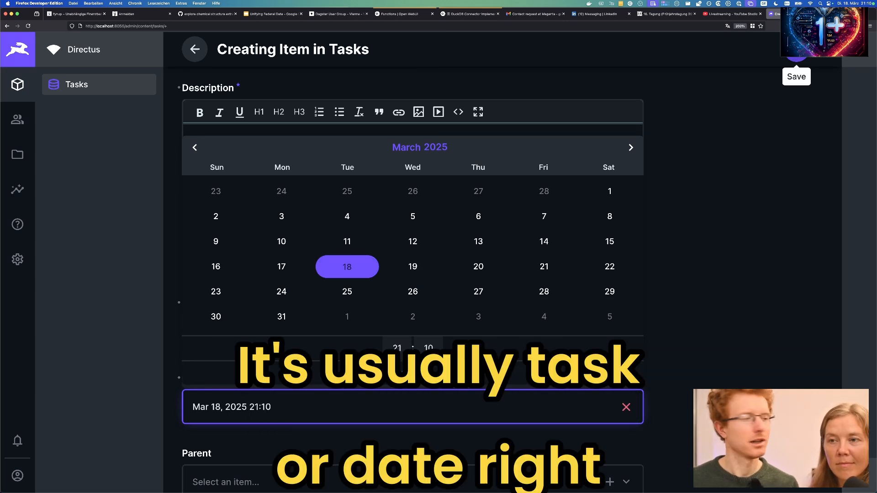
{"action": "left_click", "coordinate": [797, 48]}
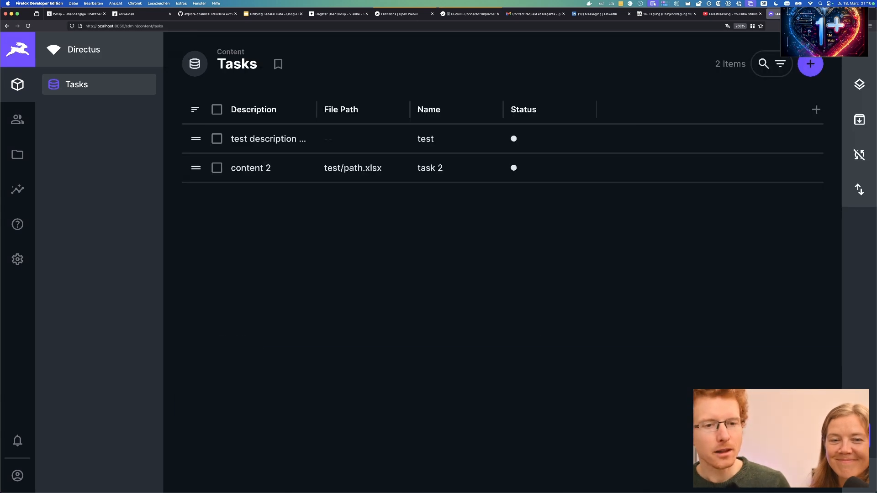
Choose the task 'test' as task 2's parent and save task 2.
{"action": "left_click", "coordinate": [303, 179]}
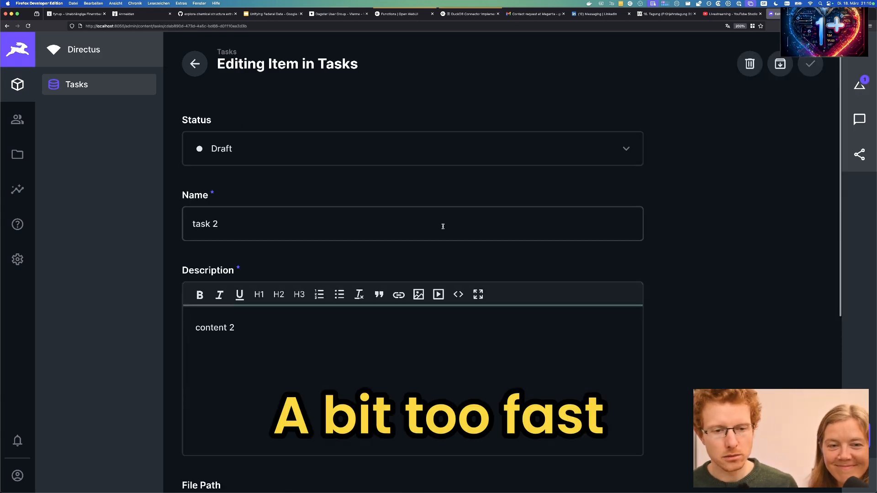
{"action": "scroll", "coordinate": [701, 347], "scroll_direction": "down", "scroll_amount": 6}
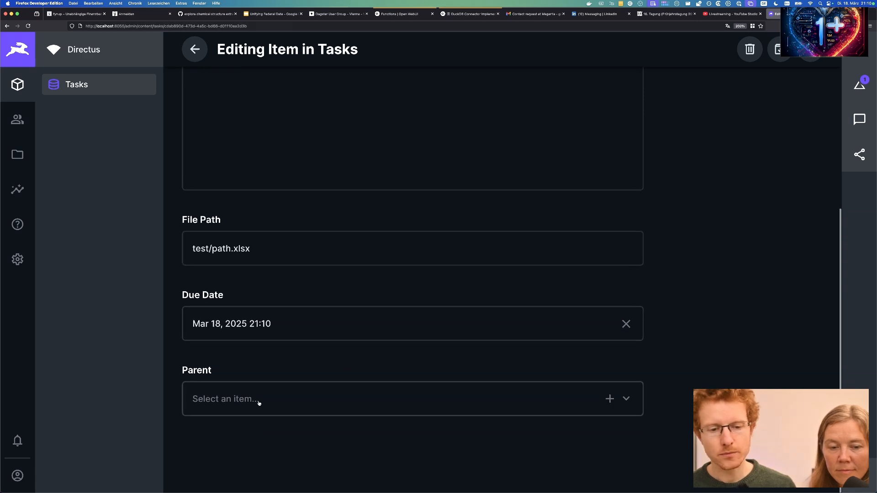
{"action": "left_click", "coordinate": [537, 405]}
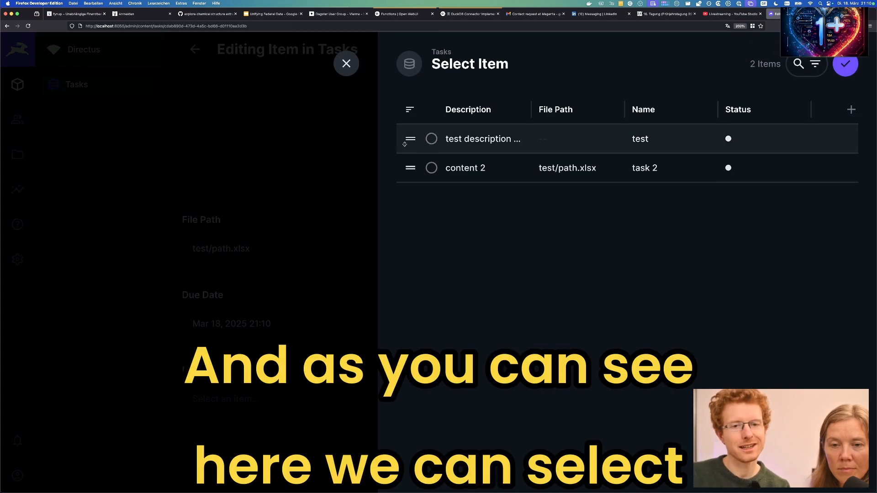
{"action": "left_click", "coordinate": [432, 169]}
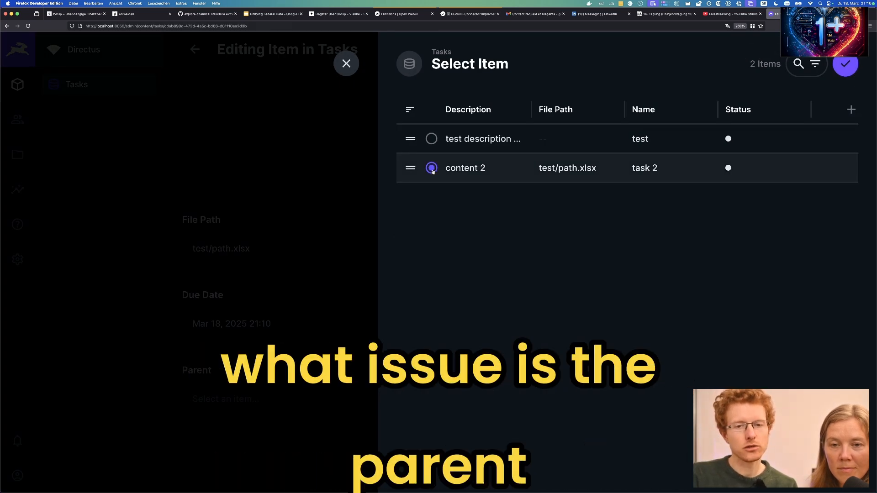
{"action": "left_click", "coordinate": [432, 140]}
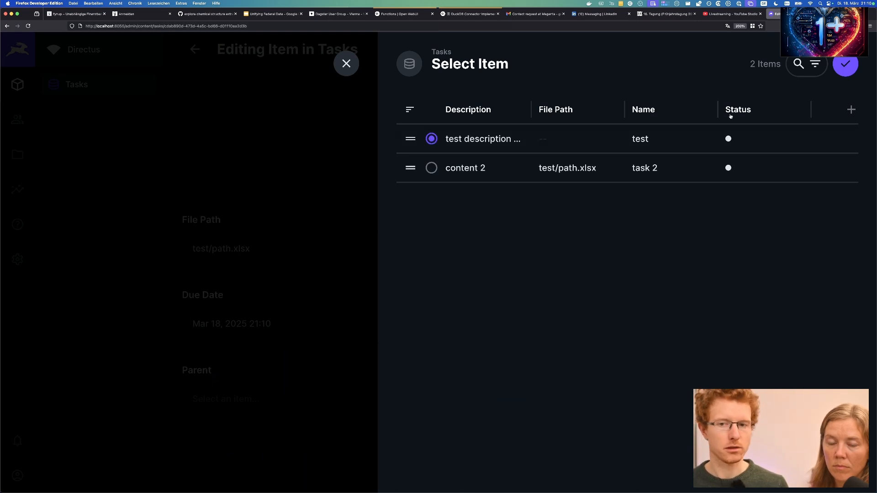
{"action": "left_click", "coordinate": [846, 64]}
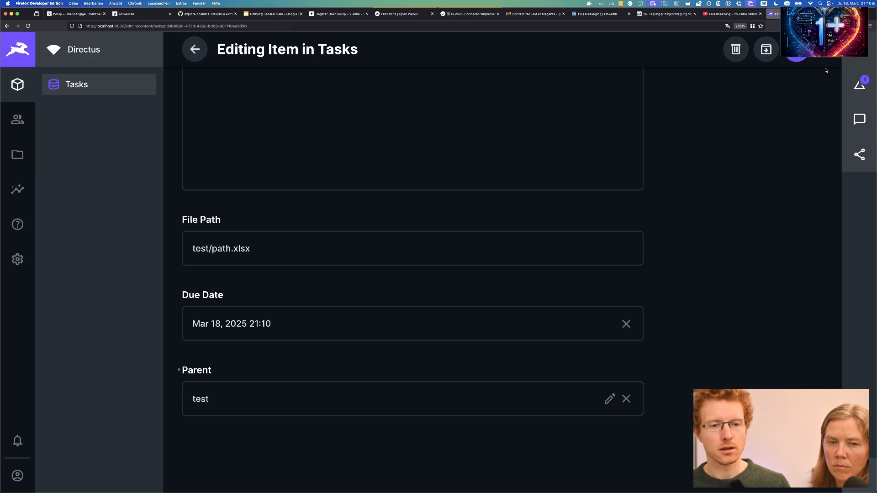
{"action": "left_click", "coordinate": [797, 59]}
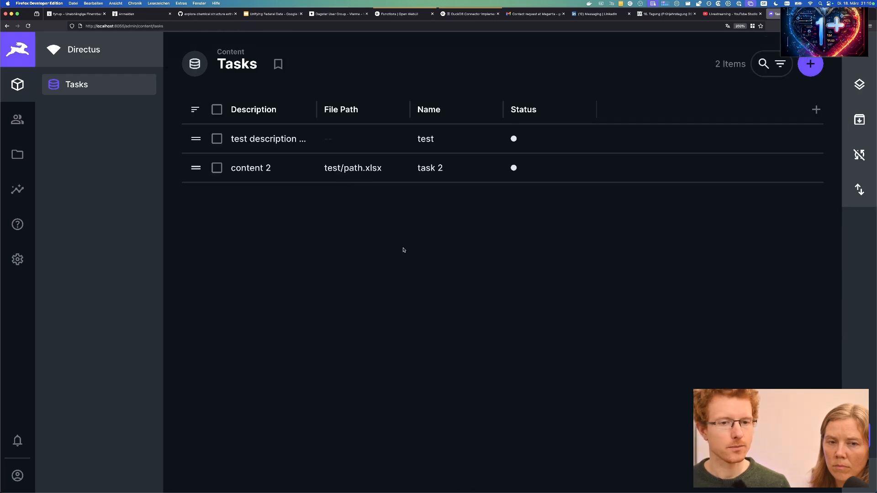
Look over the test task, then reopen task 2 ('content 2') to check its saved fields.
{"action": "left_click", "coordinate": [260, 139]}
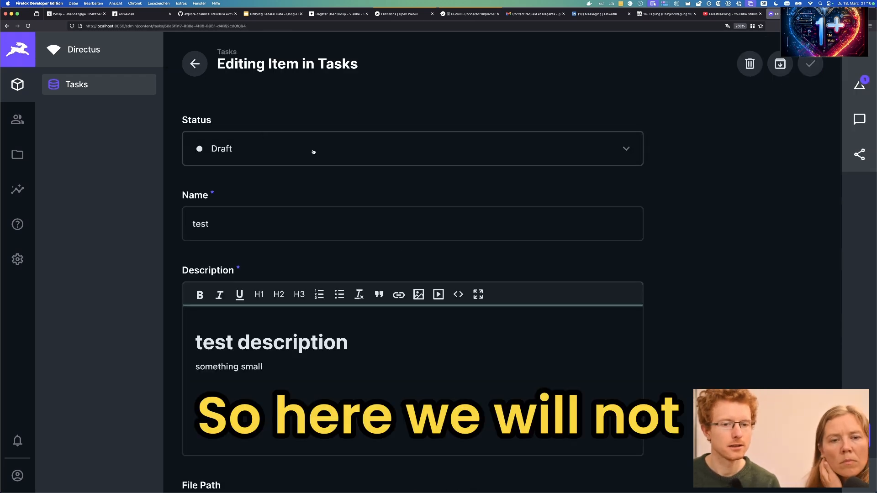
{"action": "scroll", "coordinate": [468, 186], "scroll_direction": "down", "scroll_amount": 2}
{"action": "scroll", "coordinate": [468, 185], "scroll_direction": "down", "scroll_amount": 4}
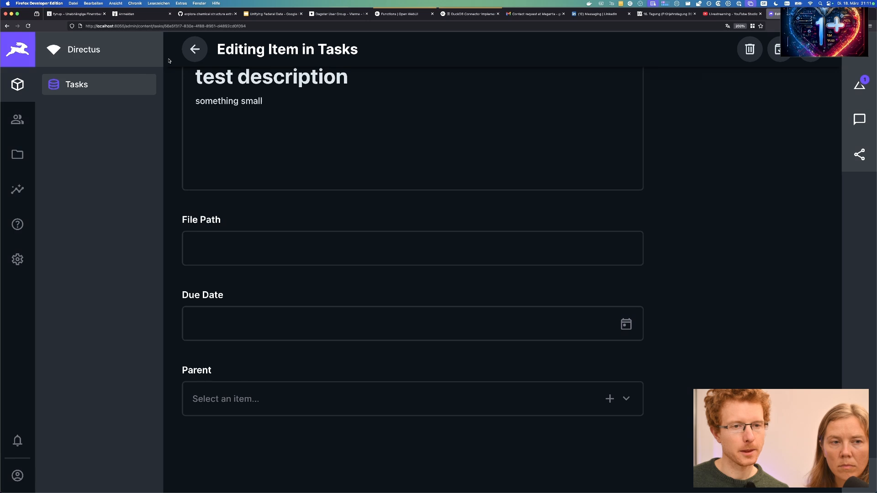
{"action": "left_click", "coordinate": [194, 50]}
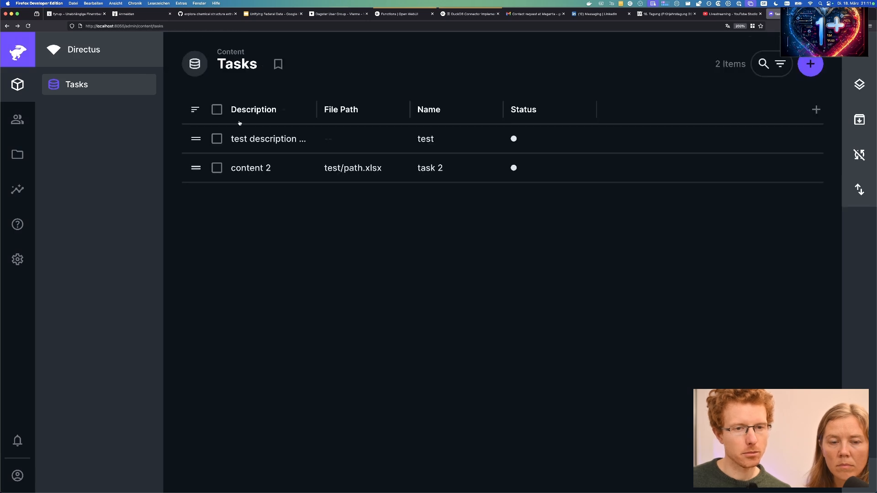
{"action": "left_click", "coordinate": [265, 170]}
{"action": "scroll", "coordinate": [710, 246], "scroll_direction": "down", "scroll_amount": 6}
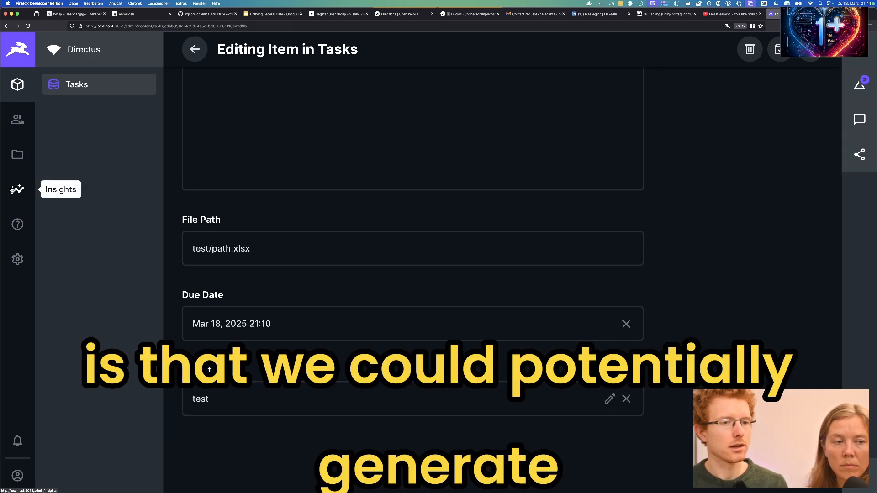
Create and save an Insights dashboard named 'test'.
{"action": "left_click", "coordinate": [14, 189]}
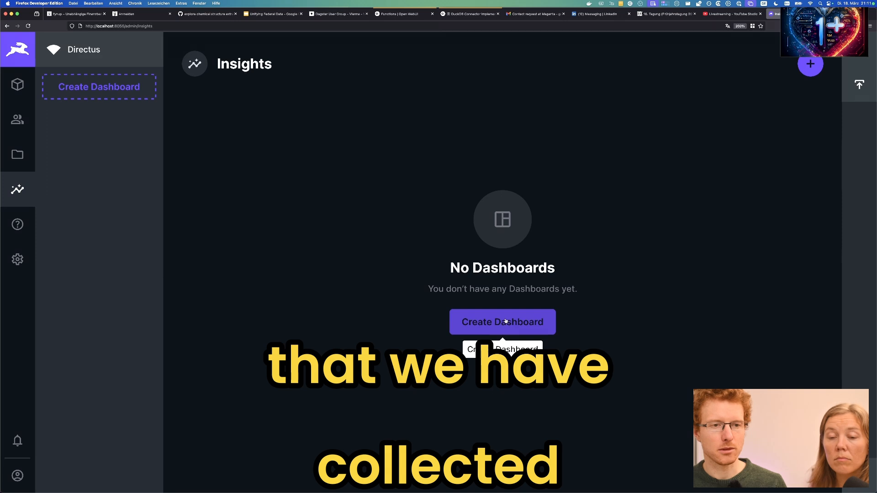
{"action": "left_click", "coordinate": [505, 318]}
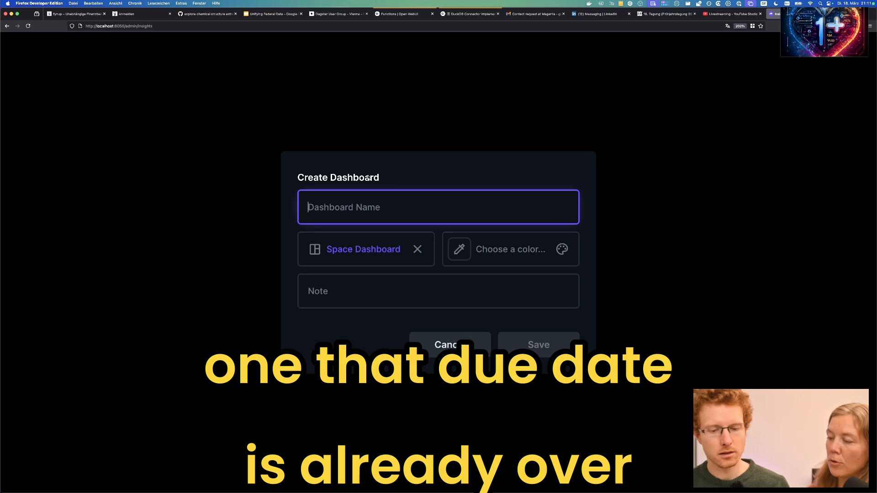
{"action": "type", "text": "test"}
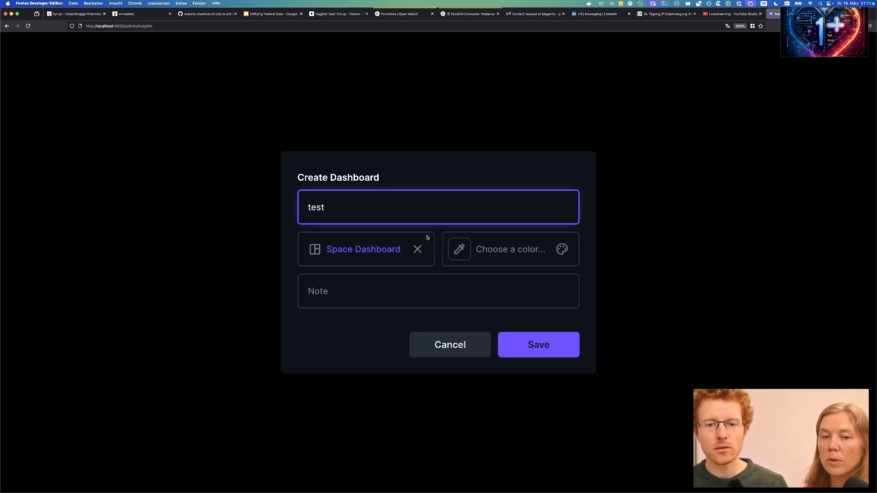
{"action": "left_click", "coordinate": [539, 344]}
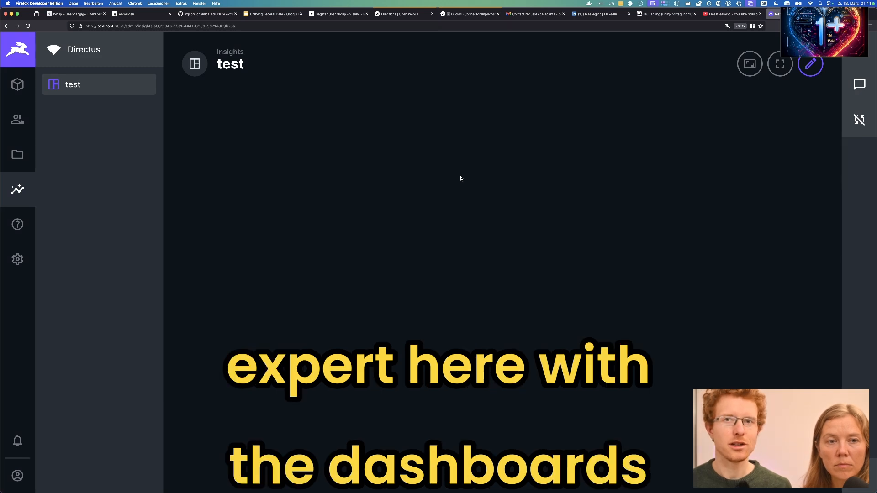
{"action": "left_click", "coordinate": [811, 65]}
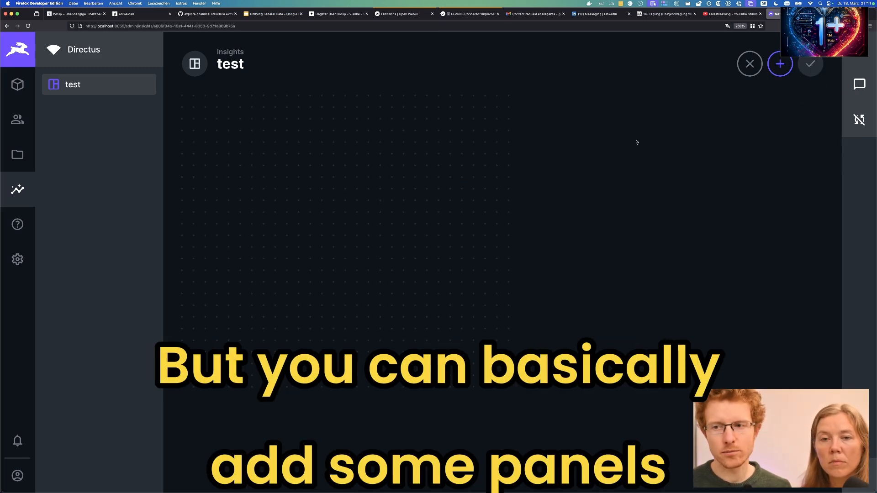
Add a List panel using the Tasks collection to the test dashboard and save the layout.
{"action": "left_click", "coordinate": [781, 64]}
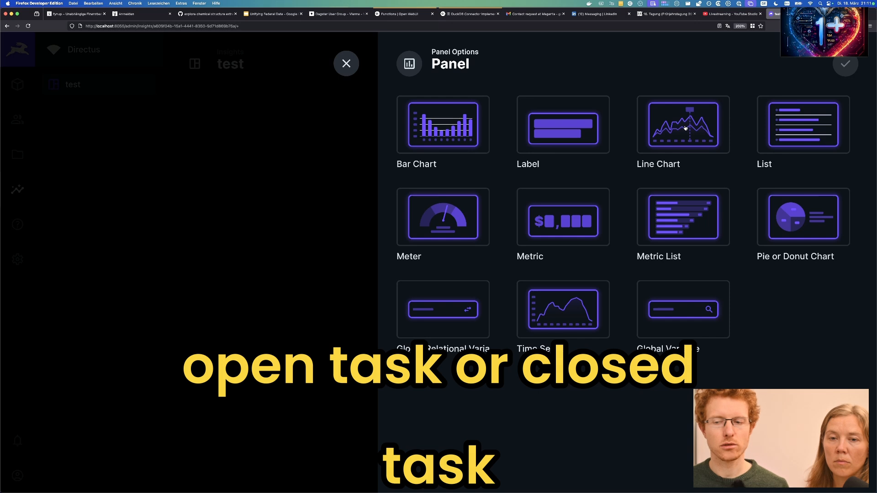
{"action": "left_click", "coordinate": [798, 128]}
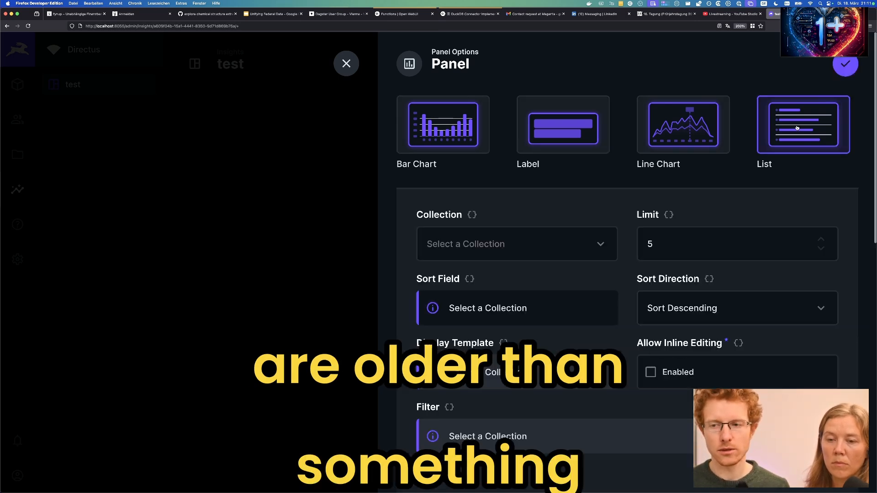
{"action": "left_click", "coordinate": [581, 248]}
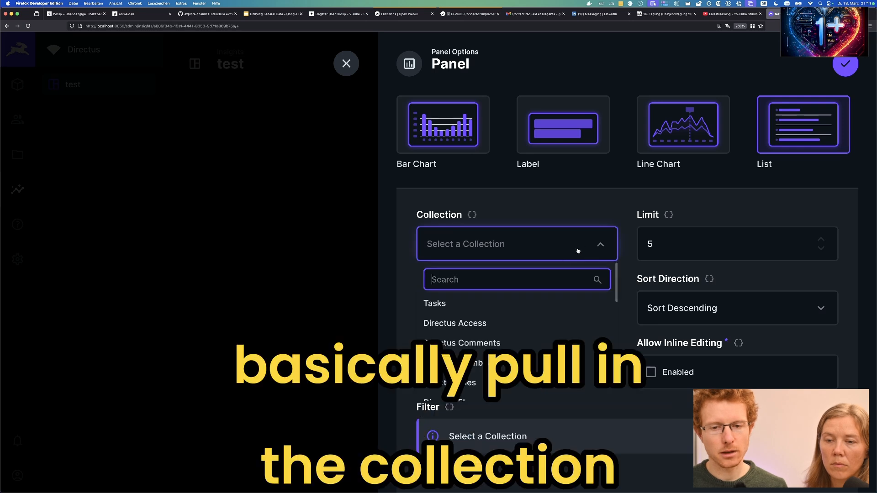
{"action": "left_click", "coordinate": [457, 304]}
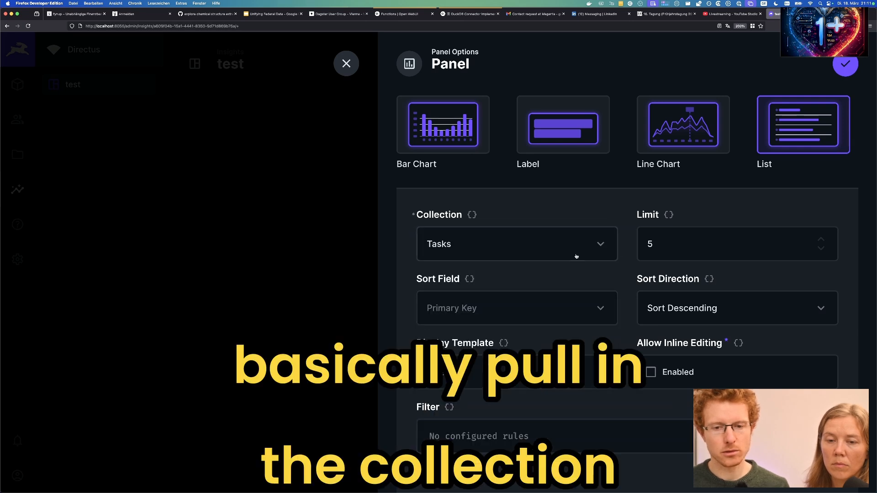
{"action": "scroll", "coordinate": [633, 287], "scroll_direction": "down", "scroll_amount": 3}
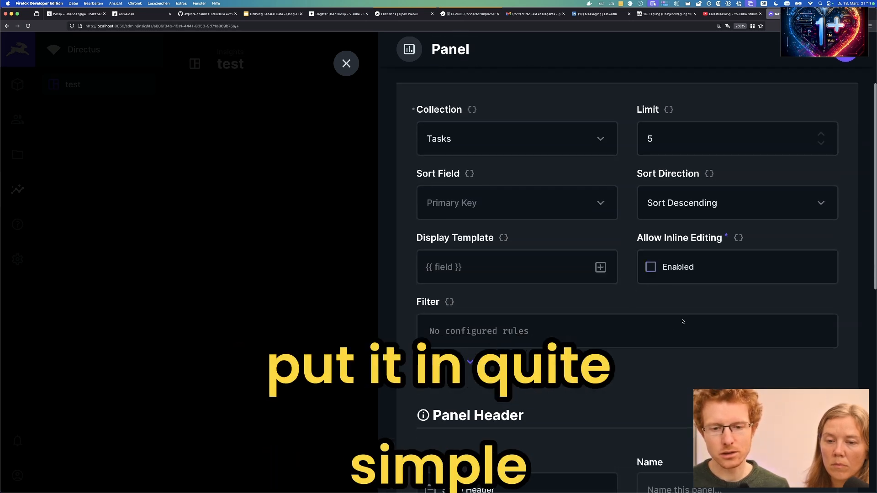
{"action": "left_click", "coordinate": [846, 58]}
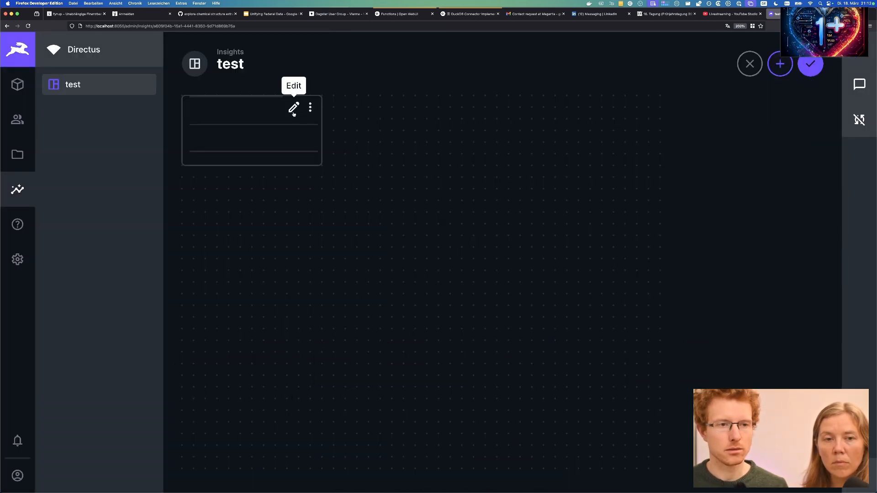
{"action": "left_click", "coordinate": [811, 63]}
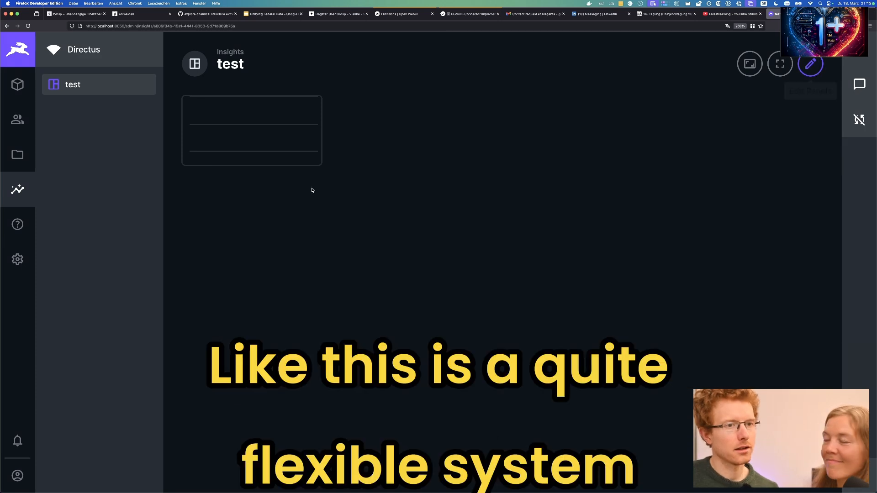
Return to the Tasks content list, then go to the Data Model settings.
{"action": "left_click", "coordinate": [18, 87]}
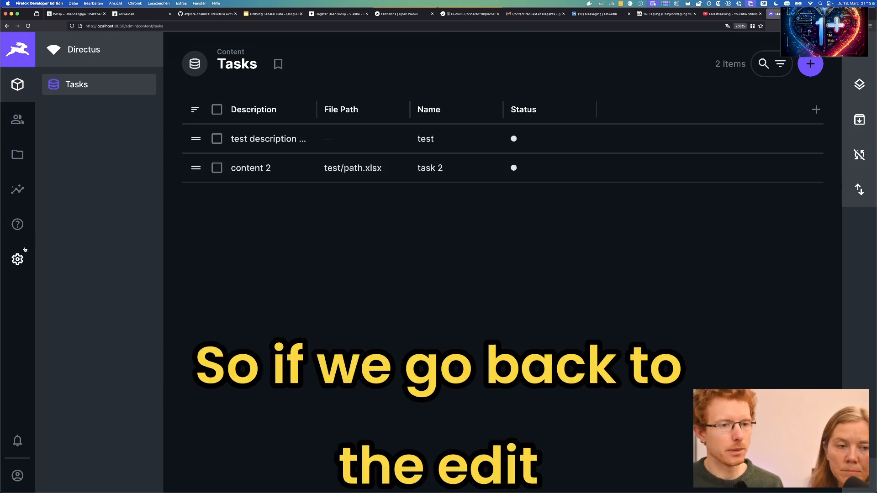
{"action": "left_click", "coordinate": [18, 259]}
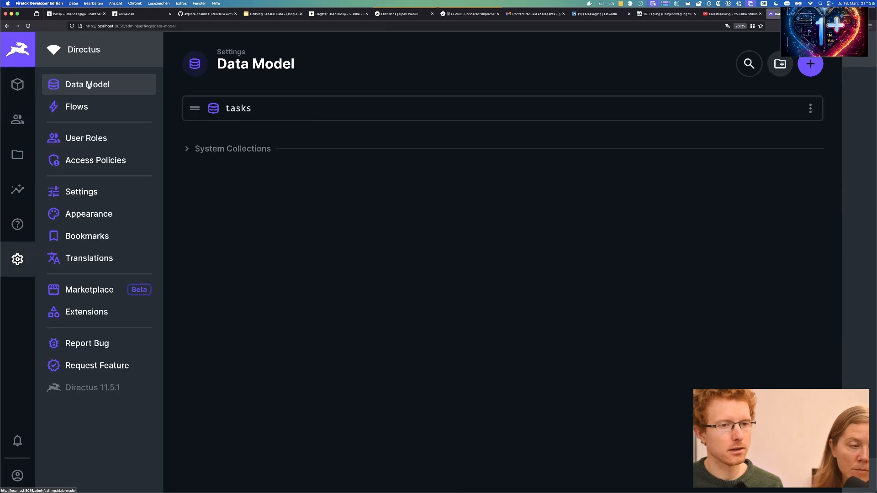
Open the tasks collection and review its setup: Status archive field and Sort field.
{"action": "left_click", "coordinate": [224, 108]}
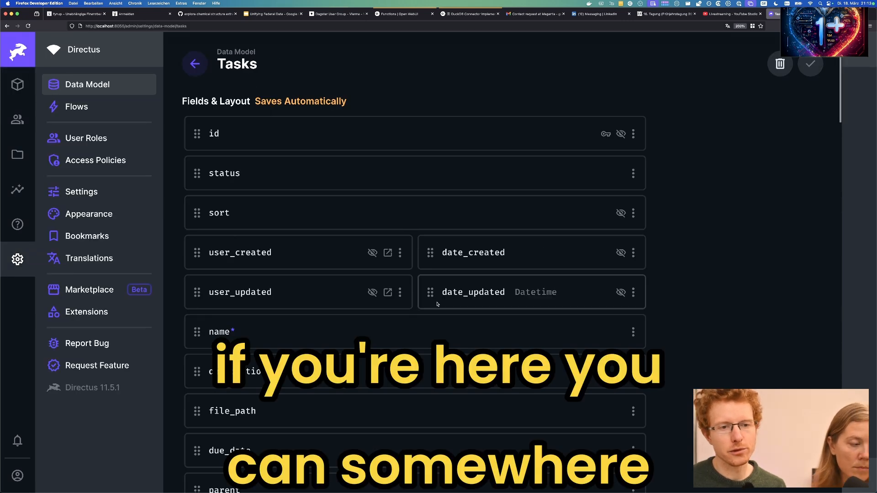
{"action": "scroll", "coordinate": [436, 305], "scroll_direction": "down", "scroll_amount": 6}
{"action": "scroll", "coordinate": [436, 305], "scroll_direction": "down", "scroll_amount": 3}
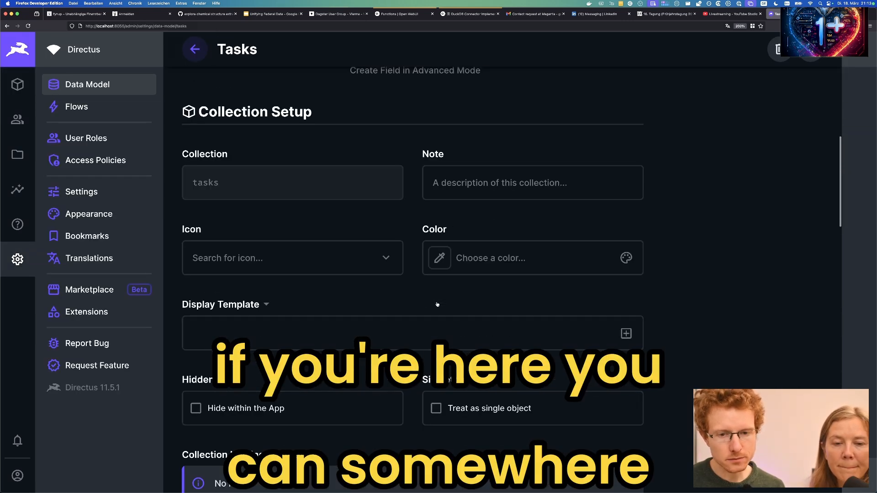
{"action": "scroll", "coordinate": [438, 304], "scroll_direction": "down", "scroll_amount": 7}
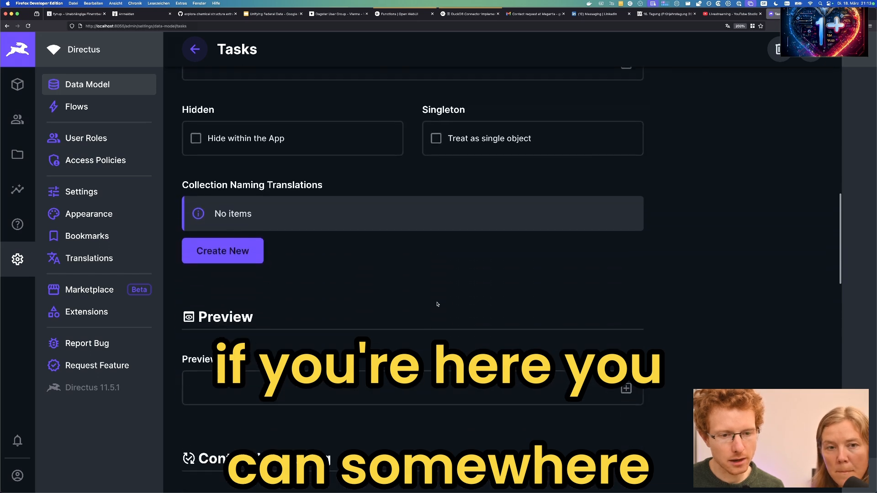
{"action": "scroll", "coordinate": [424, 328], "scroll_direction": "down", "scroll_amount": 8}
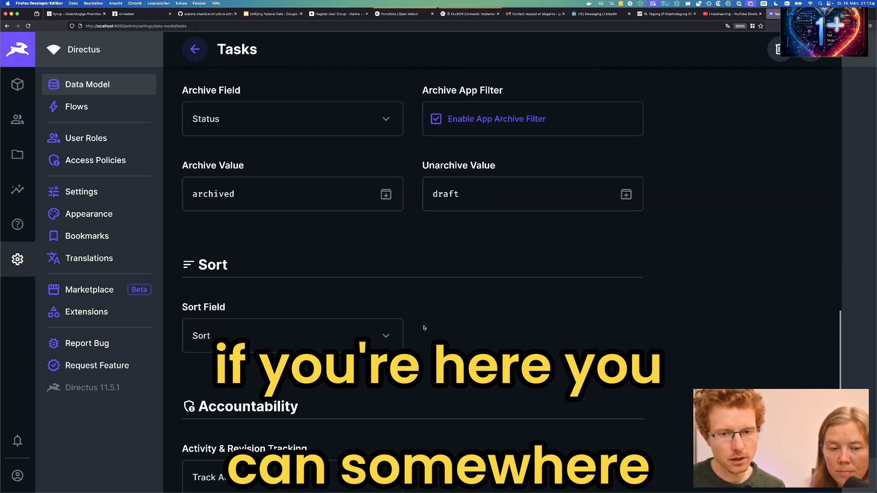
{"action": "scroll", "coordinate": [424, 328], "scroll_direction": "up", "scroll_amount": 12}
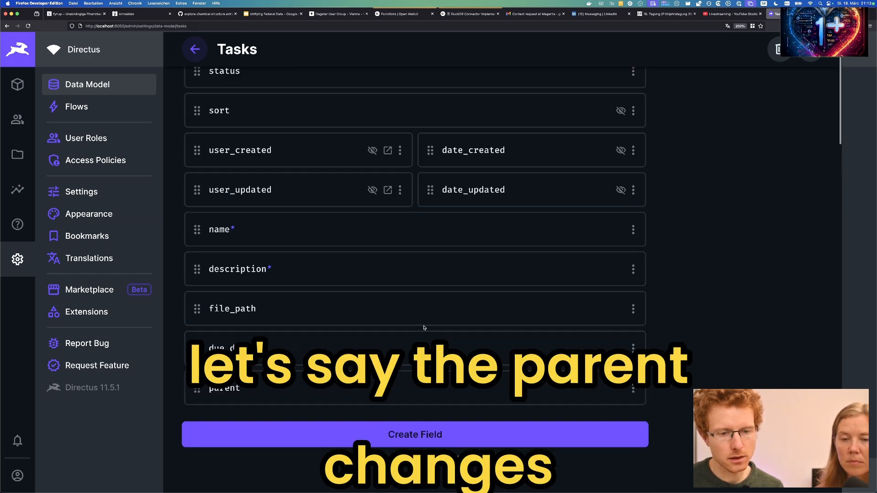
{"action": "left_click", "coordinate": [402, 388]}
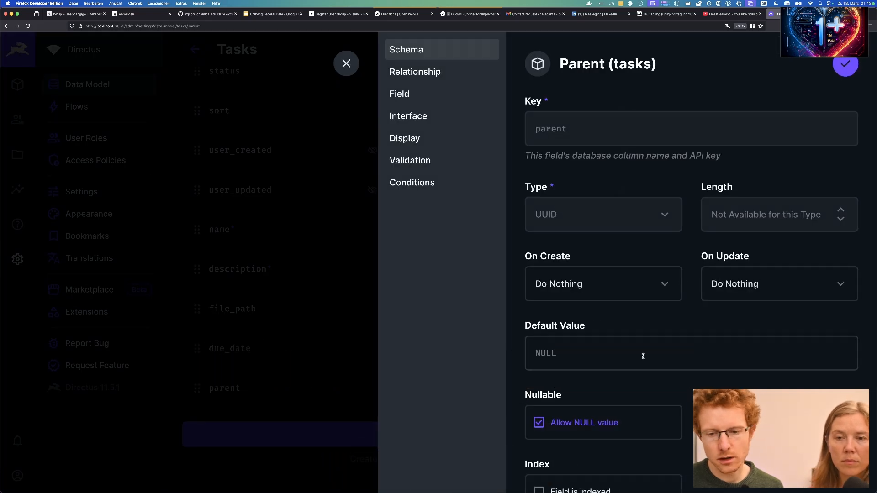
{"action": "scroll", "coordinate": [643, 356], "scroll_direction": "down", "scroll_amount": 2}
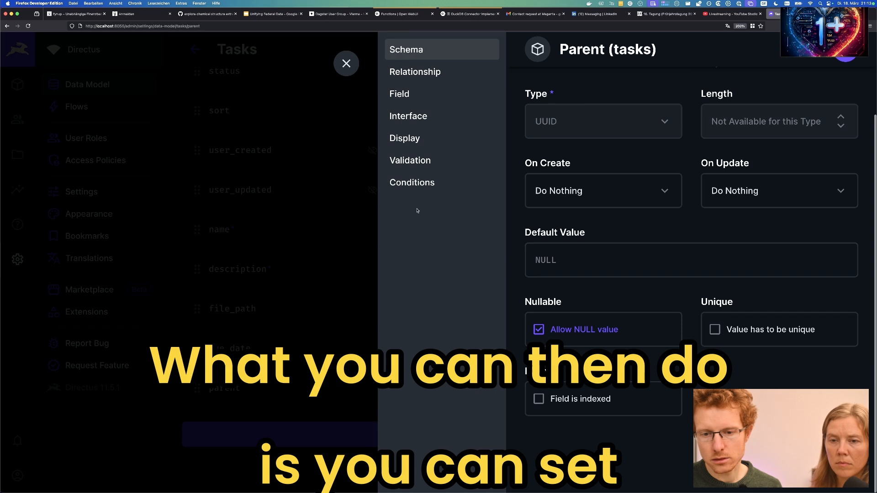
{"action": "left_click", "coordinate": [402, 189]}
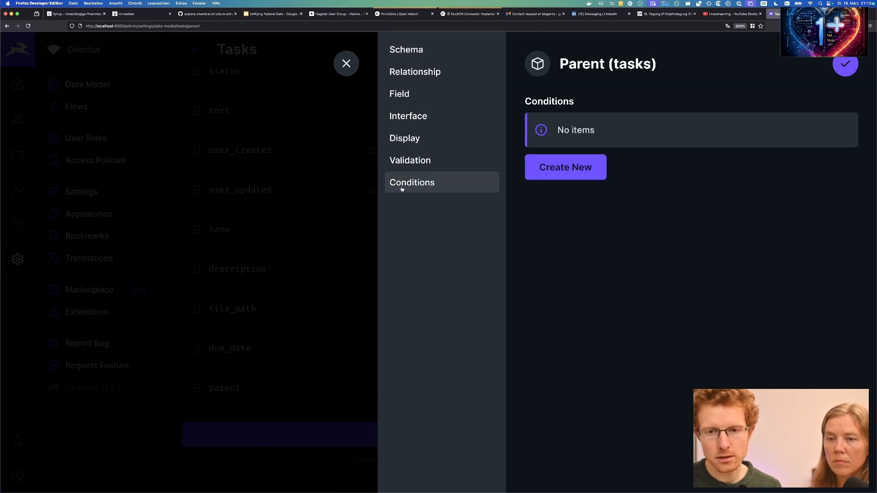
{"action": "left_click", "coordinate": [412, 161]}
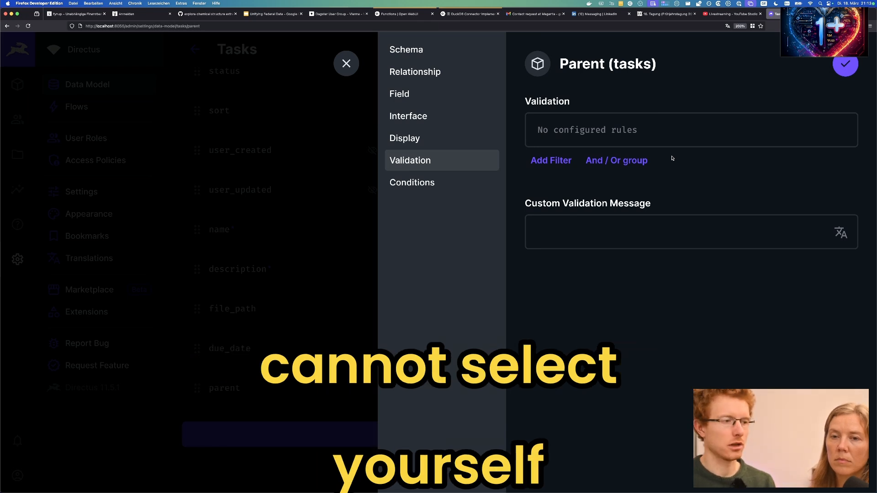
{"action": "left_click", "coordinate": [348, 66]}
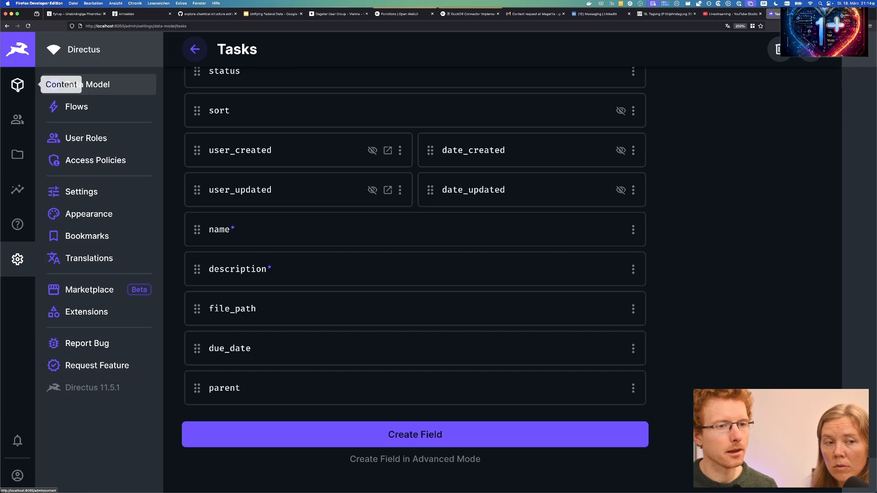
Open task 2 and view its parent item's status options without changing them.
{"action": "left_click", "coordinate": [18, 84]}
{"action": "left_click", "coordinate": [261, 170]}
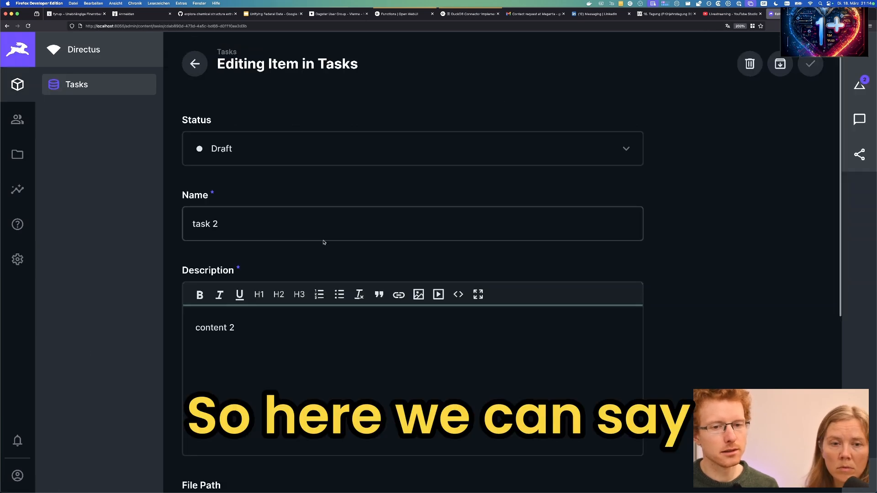
{"action": "scroll", "coordinate": [391, 274], "scroll_direction": "down", "scroll_amount": 5}
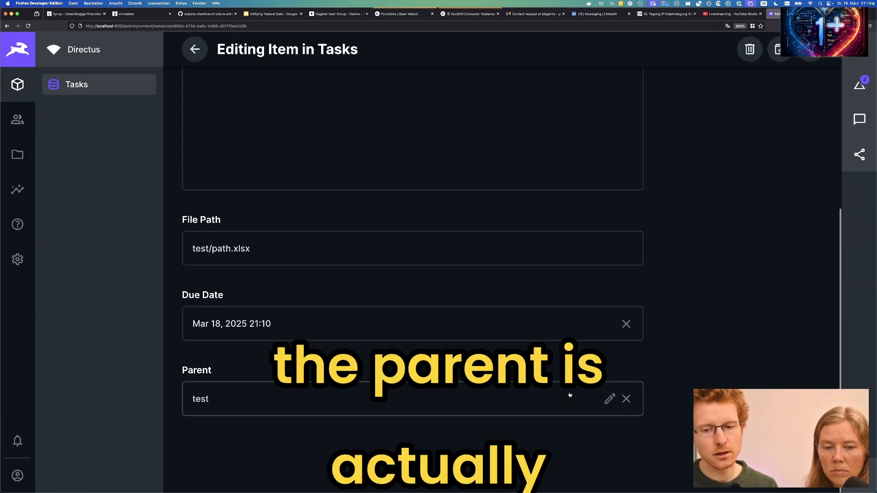
{"action": "left_click", "coordinate": [610, 399]}
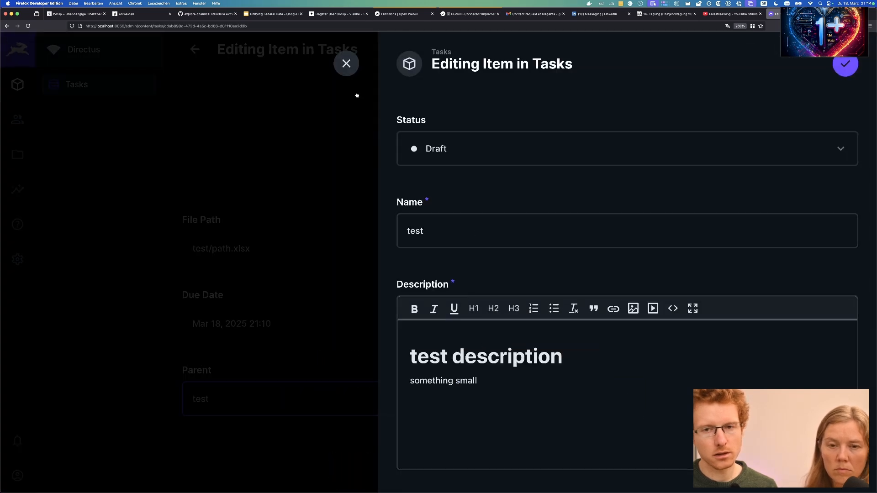
{"action": "left_click", "coordinate": [438, 144]}
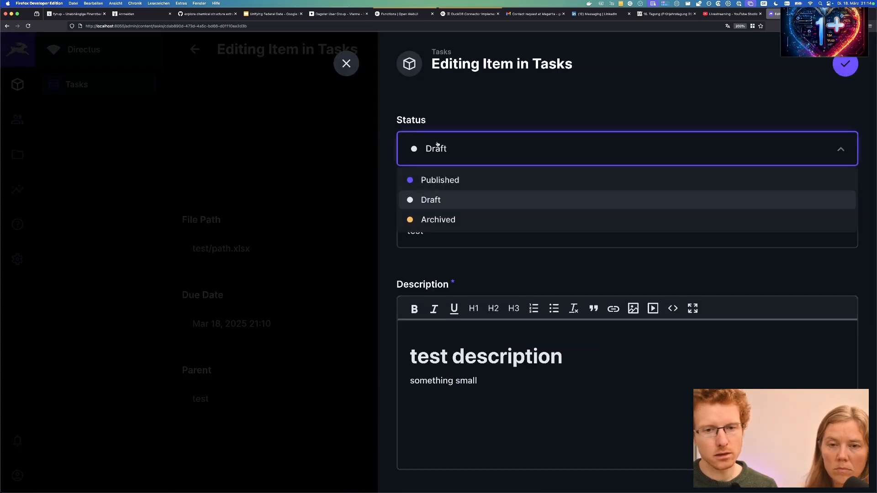
{"action": "left_click", "coordinate": [354, 130]}
{"action": "left_click", "coordinate": [346, 64]}
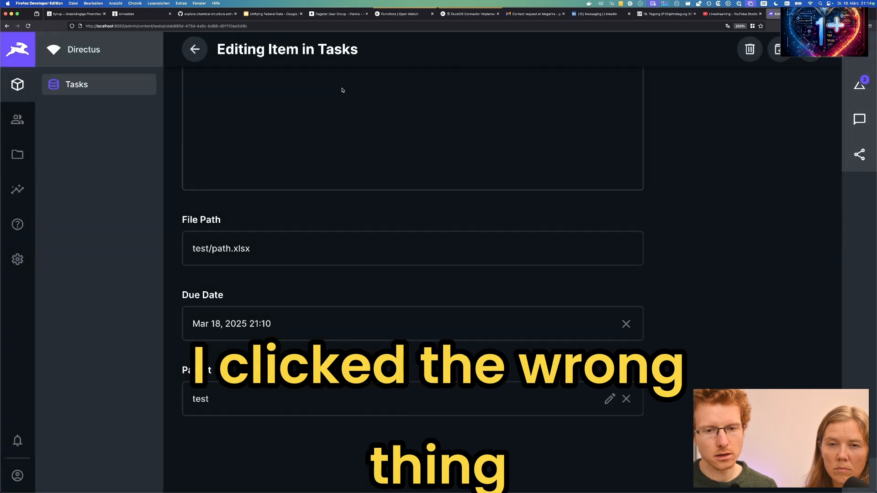
Look at the parent item's name, close its editor, and bring up the parent task picker.
{"action": "left_click", "coordinate": [610, 399]}
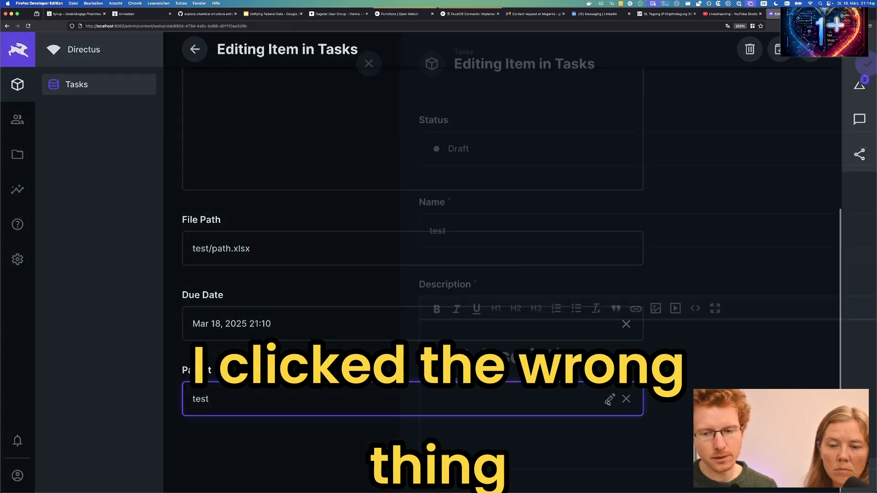
{"action": "left_click", "coordinate": [665, 234]}
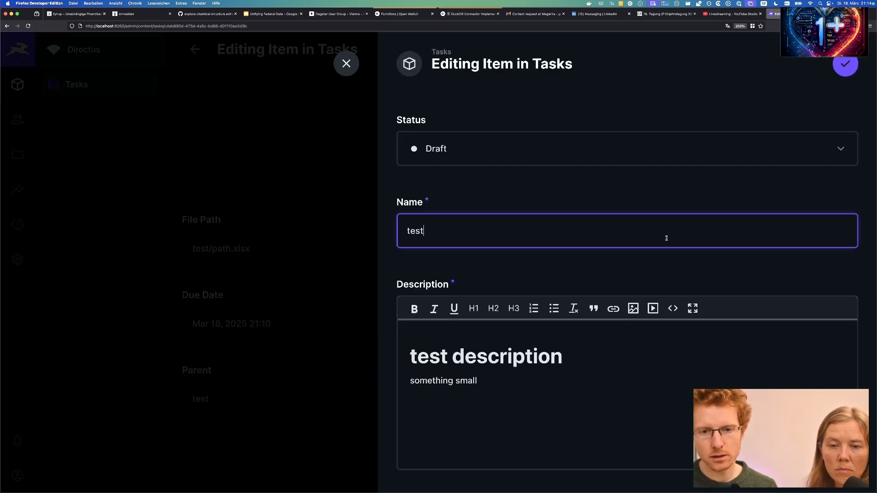
{"action": "left_click", "coordinate": [350, 321]}
{"action": "left_click", "coordinate": [351, 321]}
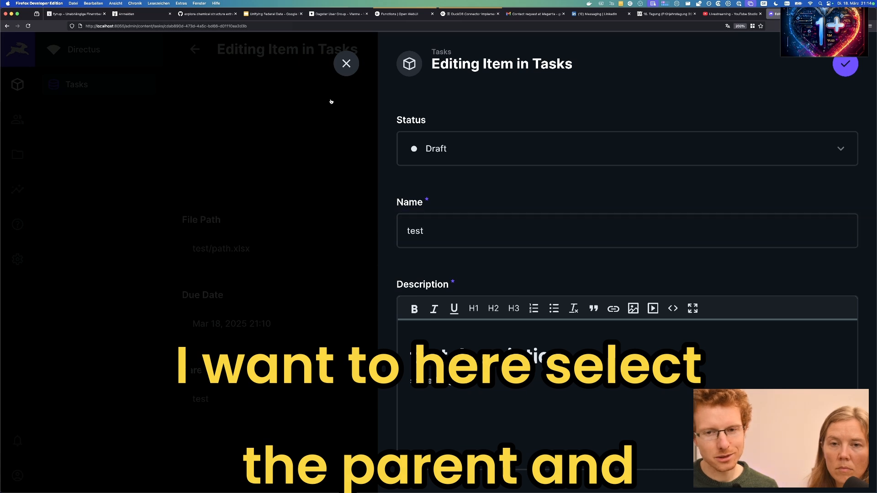
{"action": "left_click", "coordinate": [342, 72]}
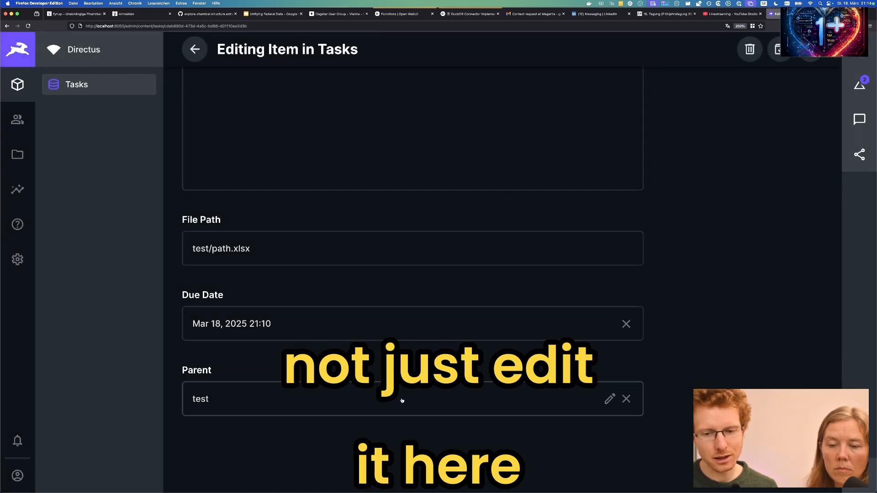
{"action": "left_click", "coordinate": [402, 400]}
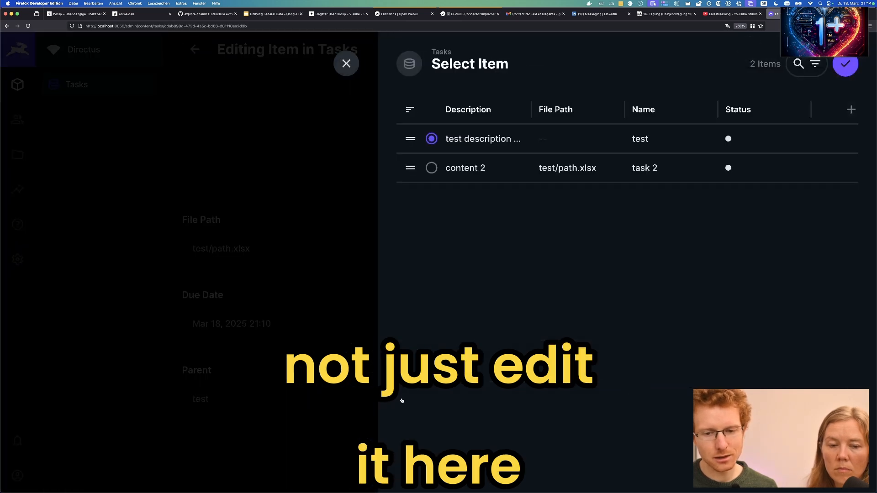
Toggle the parent choice from content 2 back to test, then close the picker.
{"action": "left_click", "coordinate": [432, 170]}
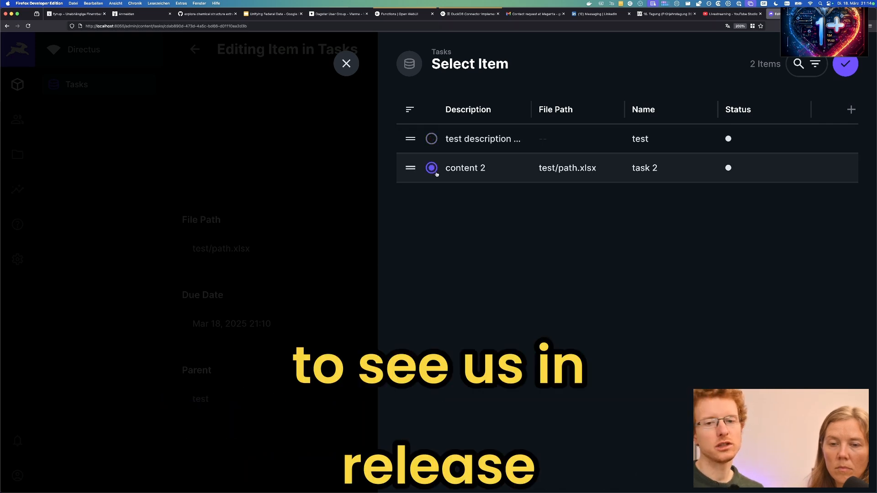
{"action": "left_click", "coordinate": [432, 139]}
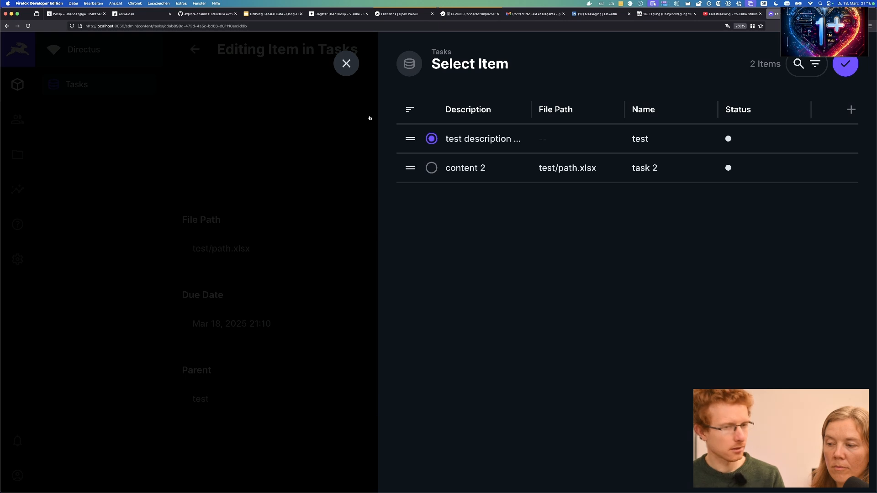
{"action": "left_click", "coordinate": [334, 63]}
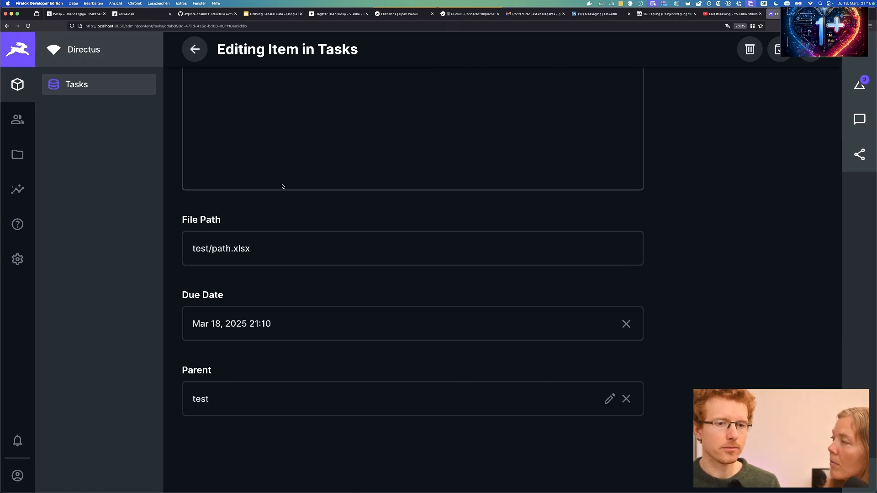
Start a new Dropdown field in tasks with the key 'category'.
{"action": "left_click", "coordinate": [18, 259]}
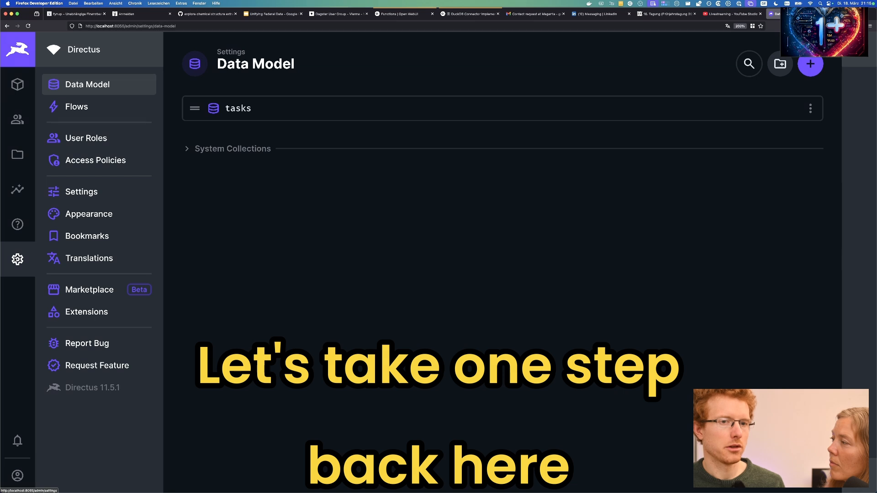
{"action": "left_click", "coordinate": [249, 121]}
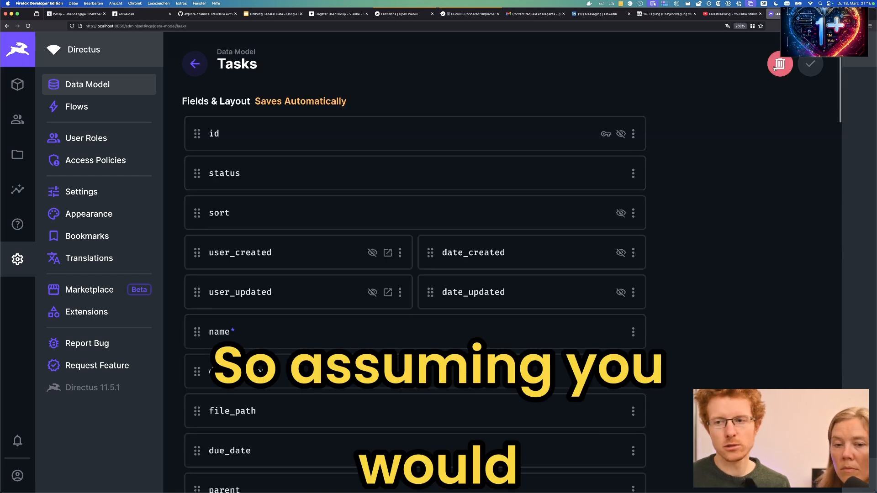
{"action": "scroll", "coordinate": [642, 254], "scroll_direction": "down", "scroll_amount": 1}
{"action": "scroll", "coordinate": [642, 254], "scroll_direction": "down", "scroll_amount": 6}
{"action": "left_click", "coordinate": [442, 204]}
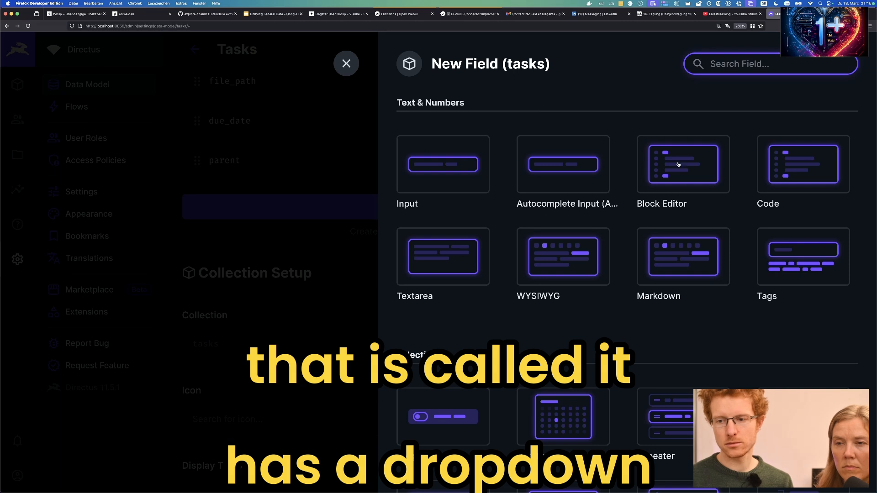
{"action": "scroll", "coordinate": [672, 256], "scroll_direction": "down", "scroll_amount": 3}
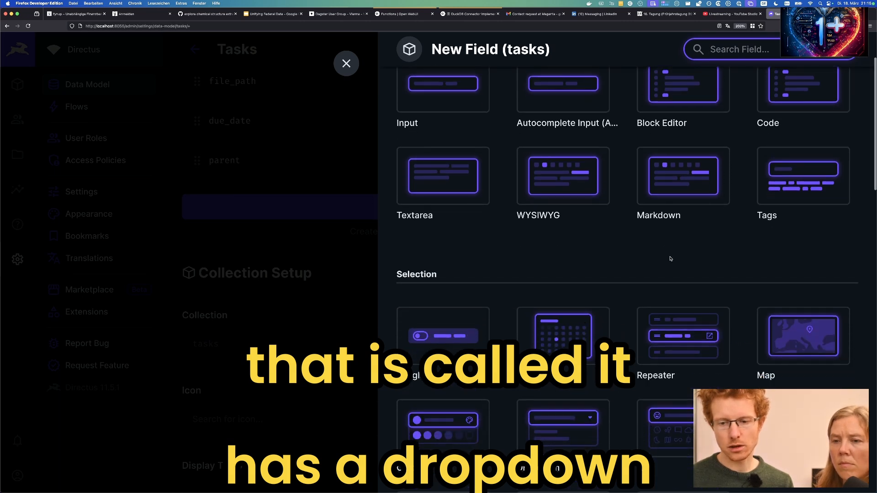
{"action": "left_click", "coordinate": [551, 437]}
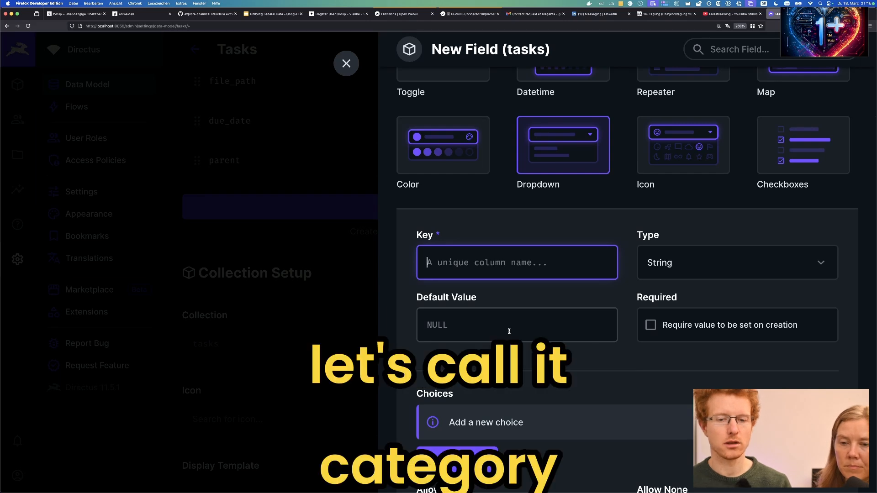
{"action": "type", "text": "category"}
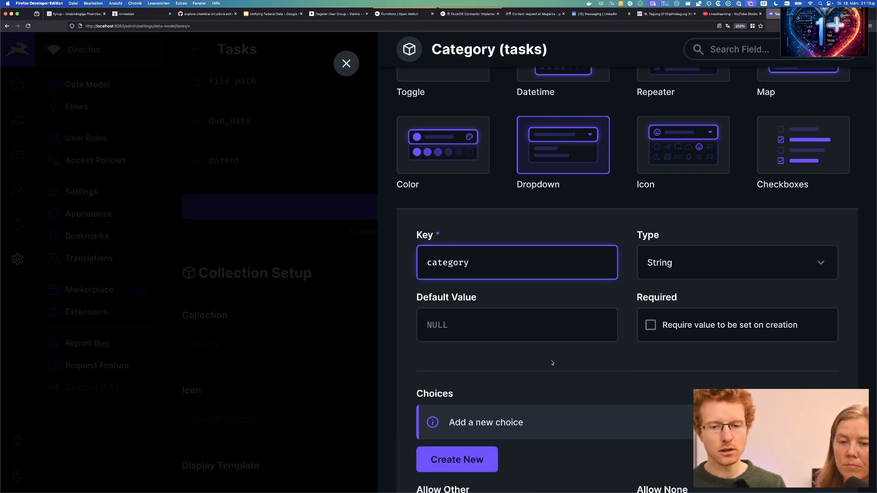
Add dropdown choices marketing and technology, then save the category field.
{"action": "scroll", "coordinate": [587, 328], "scroll_direction": "down", "scroll_amount": 1}
{"action": "left_click", "coordinate": [457, 427]}
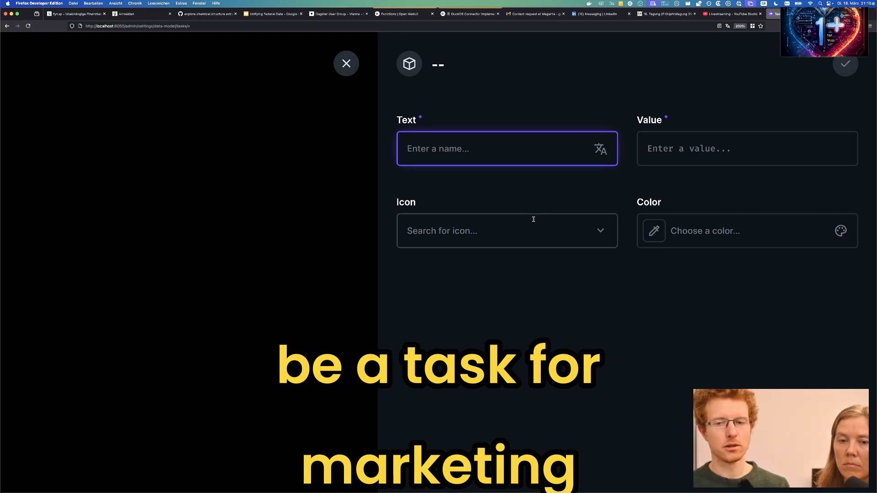
{"action": "type", "text": "marketing"}
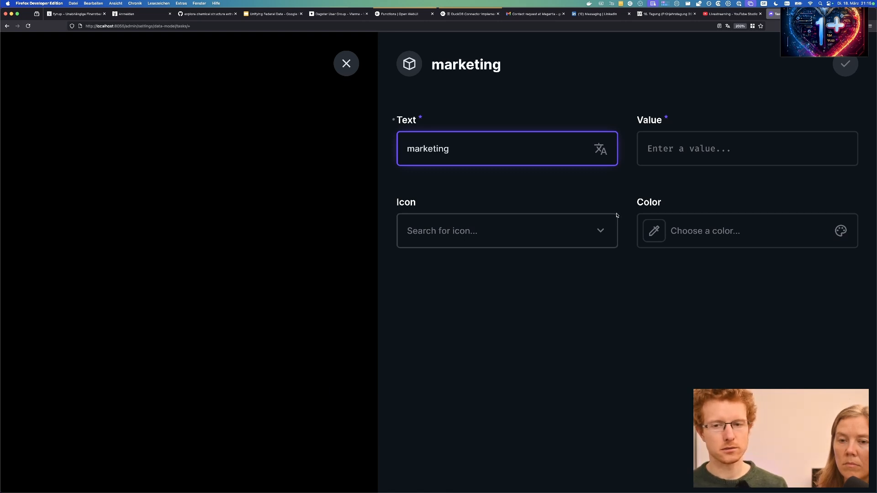
{"action": "left_click", "coordinate": [662, 137]}
{"action": "type", "text": "marketin"}
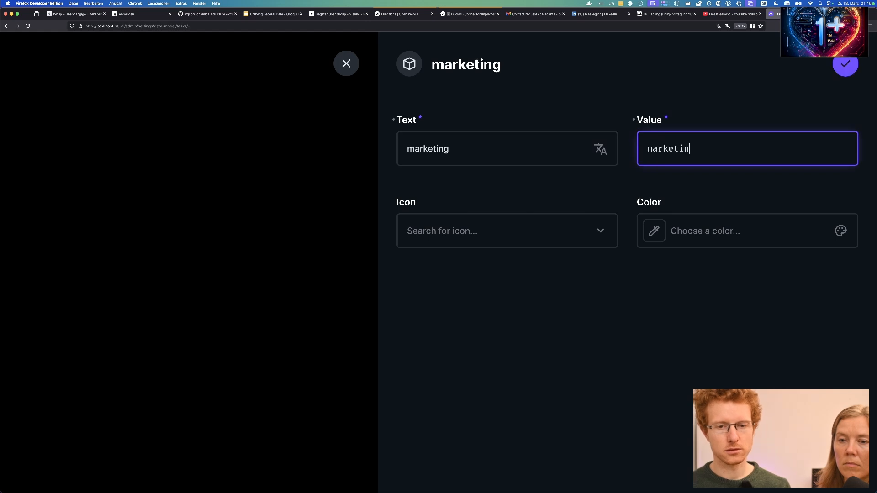
{"action": "type", "text": "g"}
{"action": "left_click", "coordinate": [846, 64]}
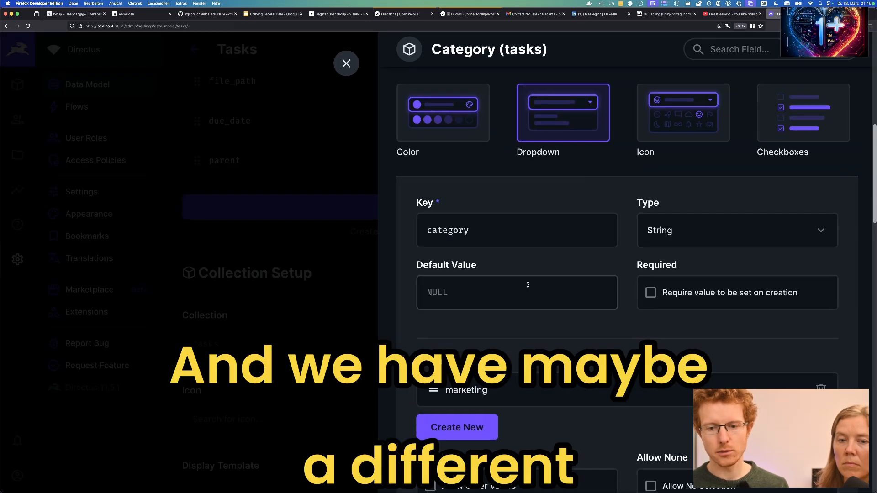
{"action": "left_click", "coordinate": [457, 428]}
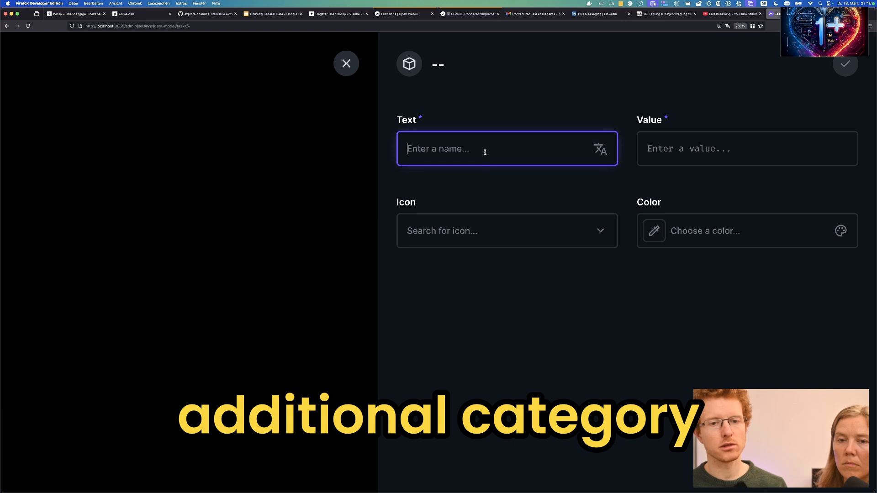
{"action": "type", "text": "technology"}
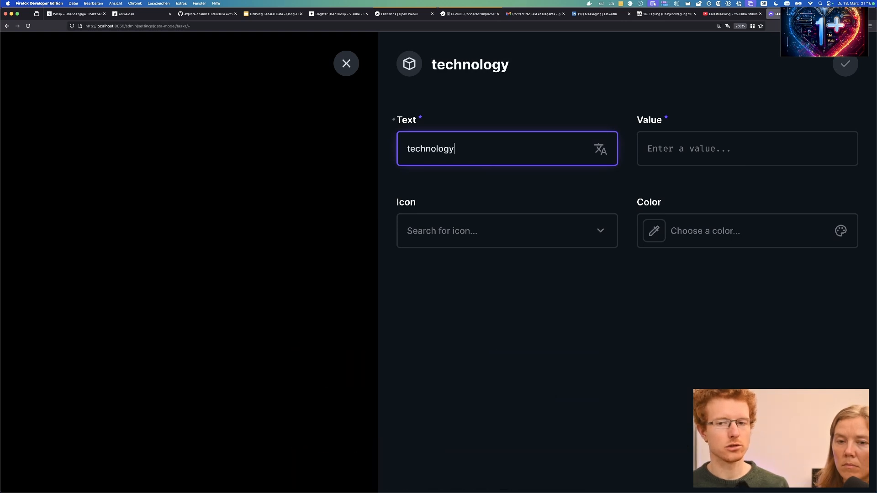
{"action": "left_click", "coordinate": [646, 149]}
{"action": "type", "text": "techno"}
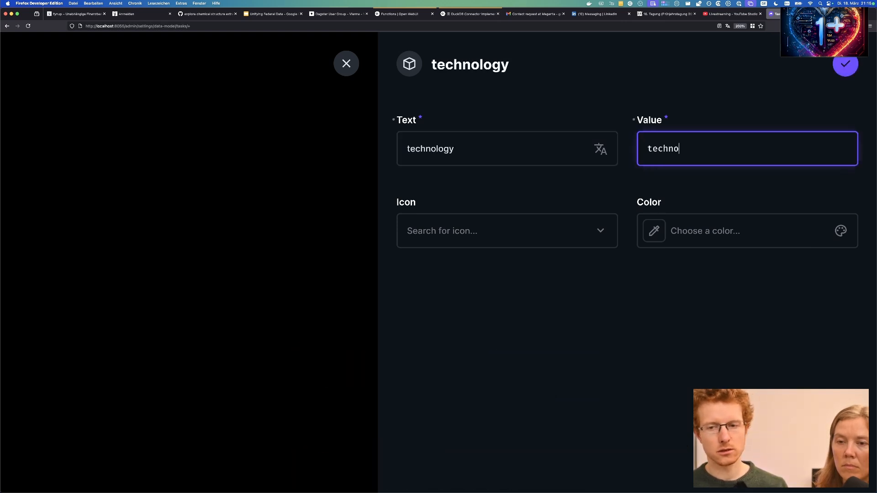
{"action": "type", "text": "logy"}
{"action": "left_click", "coordinate": [845, 64]}
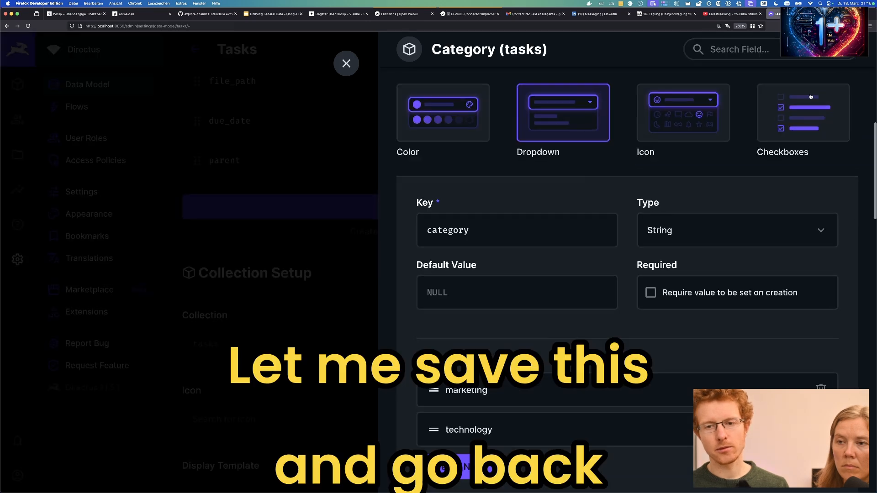
{"action": "scroll", "coordinate": [576, 321], "scroll_direction": "down", "scroll_amount": 1}
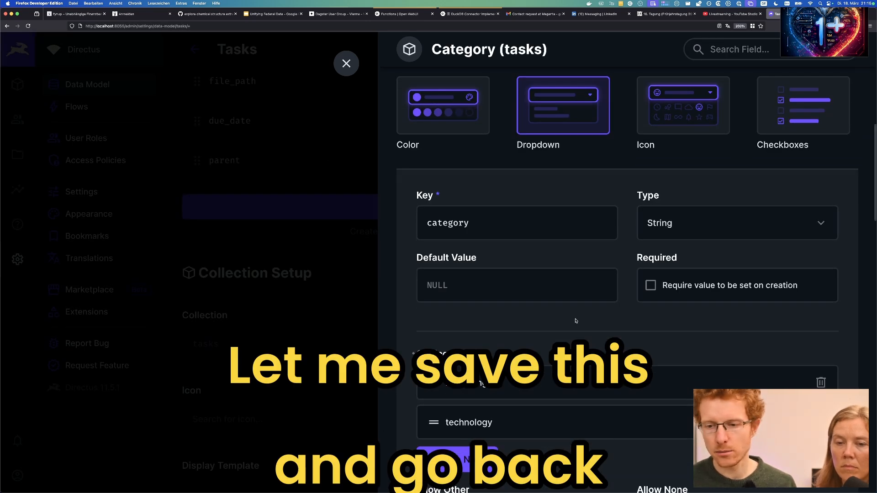
{"action": "scroll", "coordinate": [576, 321], "scroll_direction": "down", "scroll_amount": 10}
{"action": "left_click", "coordinate": [583, 203]}
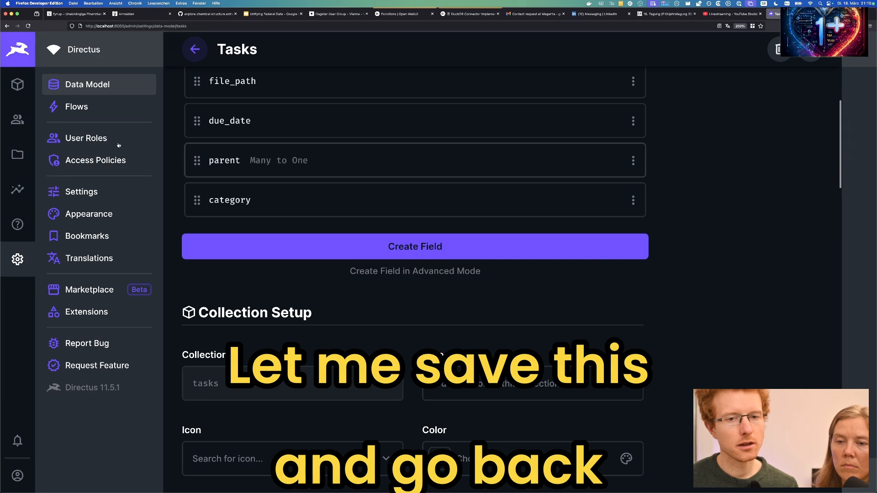
Open task 2, set its Category to marketing, and save it.
{"action": "left_click", "coordinate": [17, 84]}
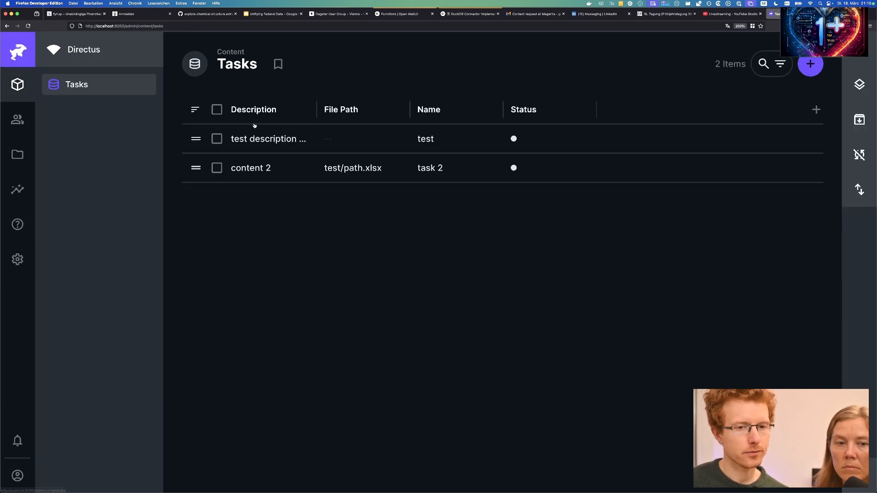
{"action": "left_click", "coordinate": [424, 167]}
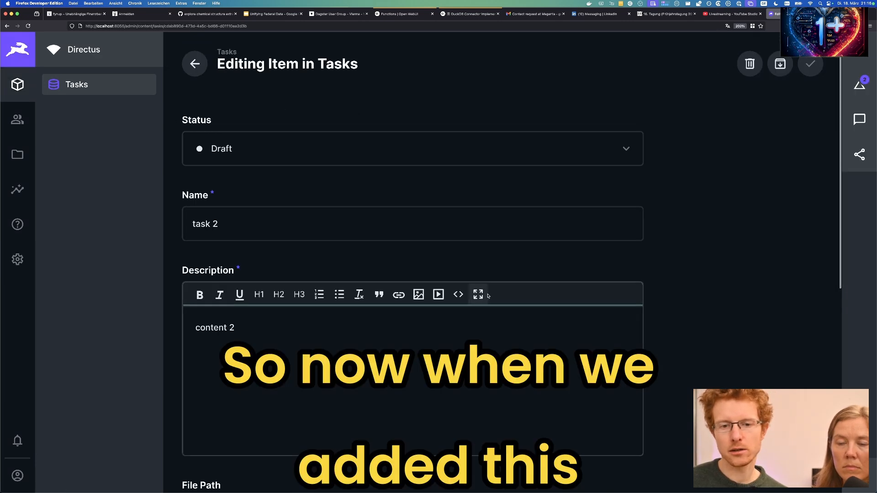
{"action": "scroll", "coordinate": [512, 297], "scroll_direction": "down", "scroll_amount": 6}
{"action": "left_click", "coordinate": [234, 405]}
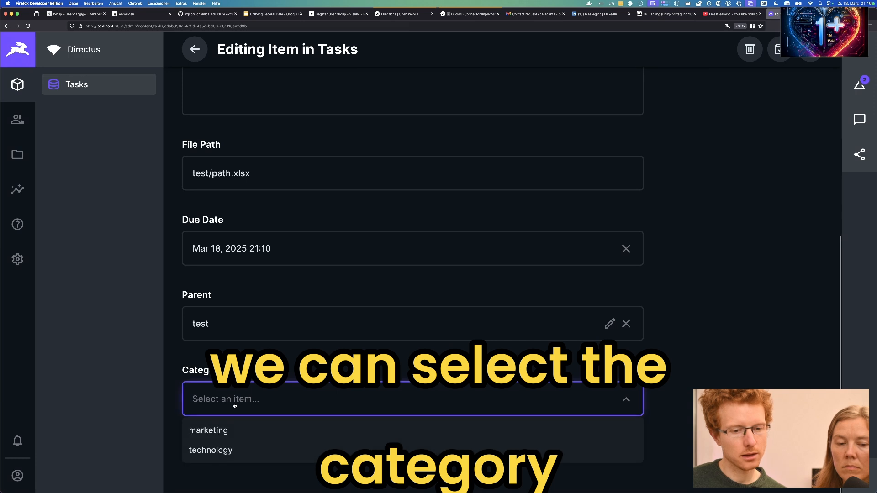
{"action": "left_click", "coordinate": [383, 427]}
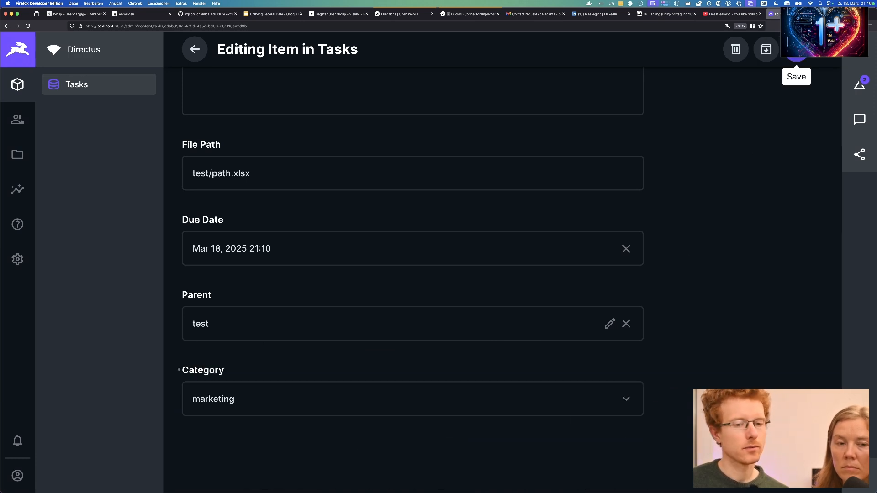
{"action": "left_click", "coordinate": [797, 50]}
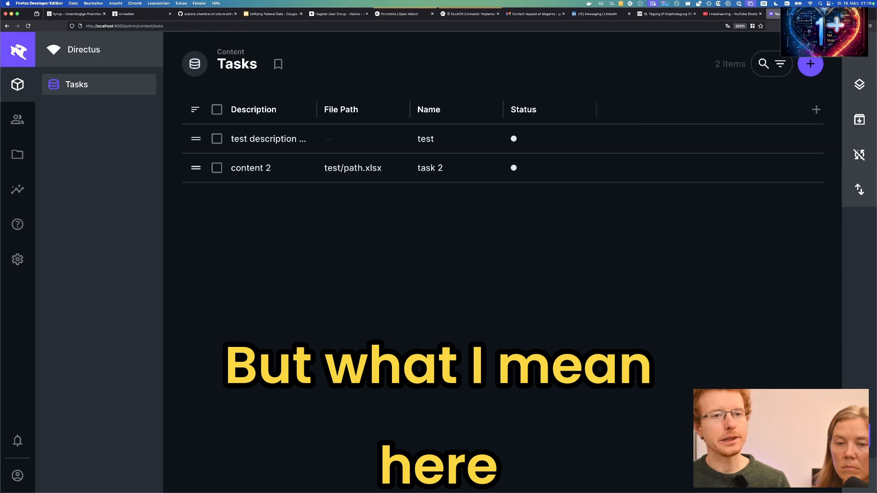
Open the test task, view its category and parent options without choosing, then go to Data Model.
{"action": "left_click", "coordinate": [276, 148]}
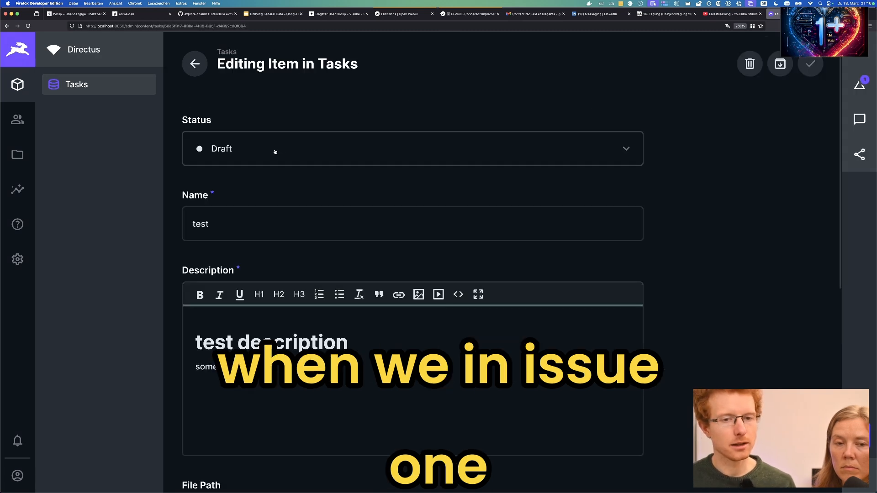
{"action": "scroll", "coordinate": [623, 187], "scroll_direction": "down", "scroll_amount": 8}
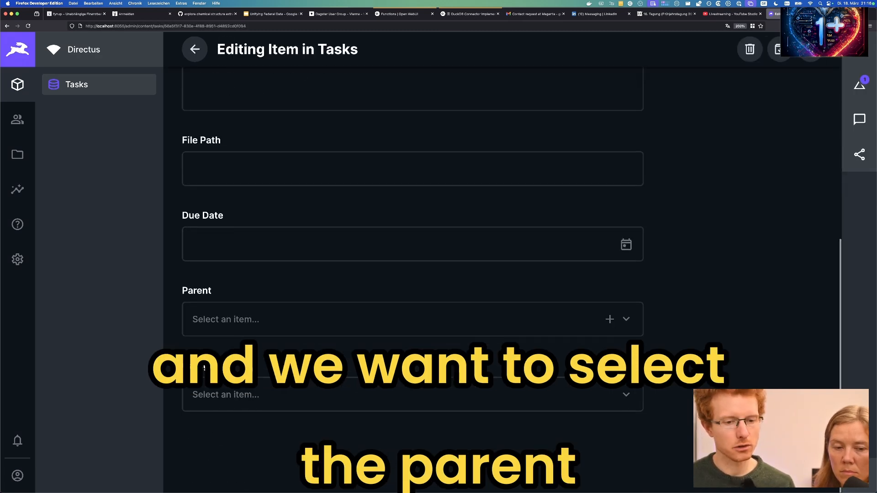
{"action": "left_click", "coordinate": [220, 394]}
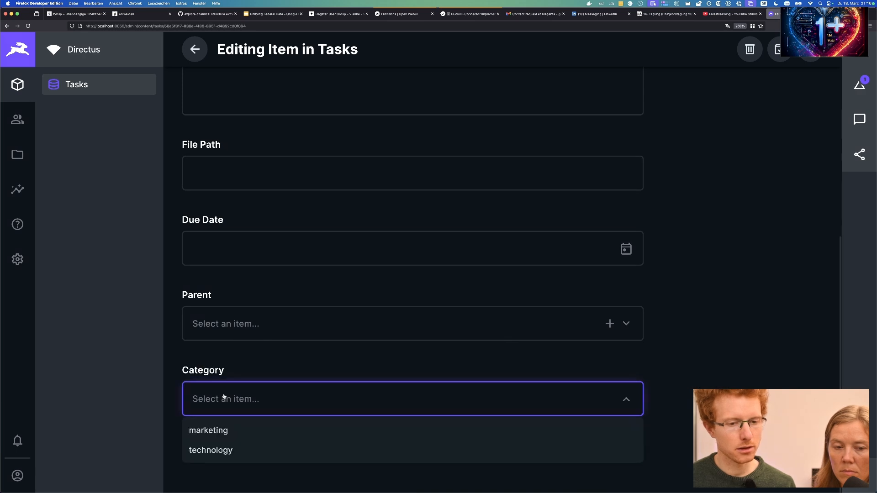
{"action": "left_click", "coordinate": [254, 325]}
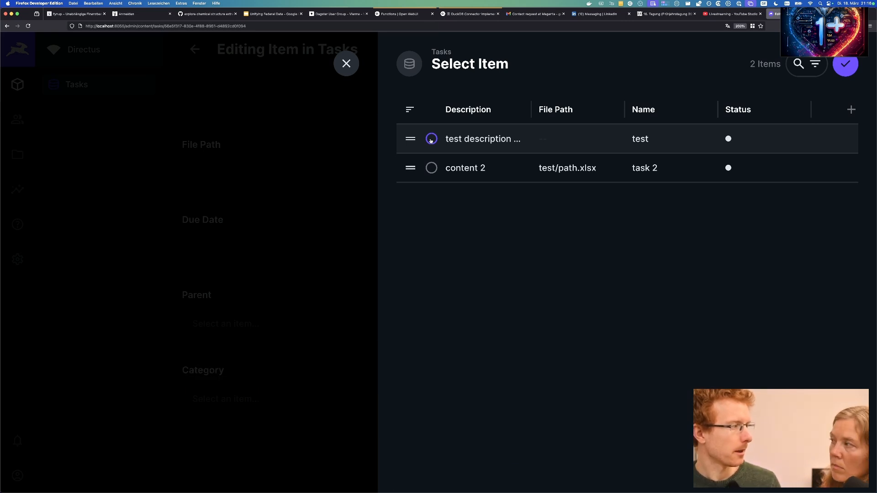
{"action": "left_click", "coordinate": [346, 64]}
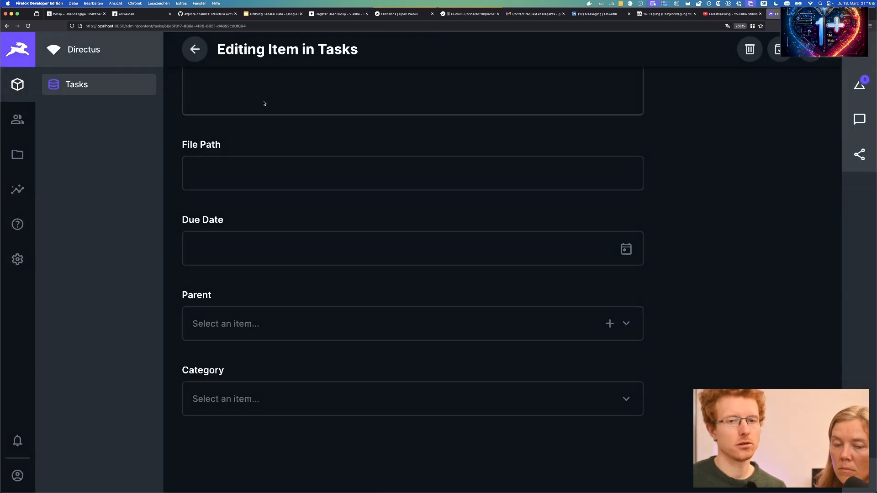
{"action": "left_click", "coordinate": [17, 259]}
Add a validation rule to the tasks parent field: Parent doesn't equal 'self'.
{"action": "left_click", "coordinate": [199, 119]}
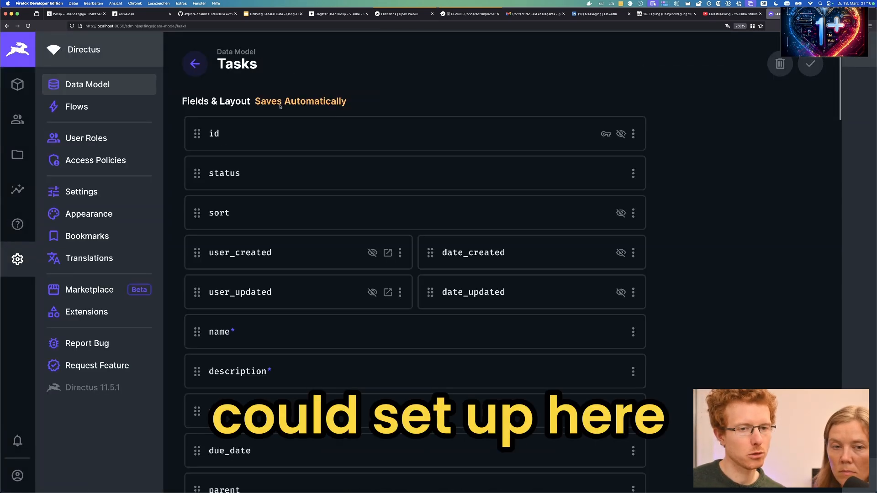
{"action": "scroll", "coordinate": [375, 296], "scroll_direction": "down", "scroll_amount": 6}
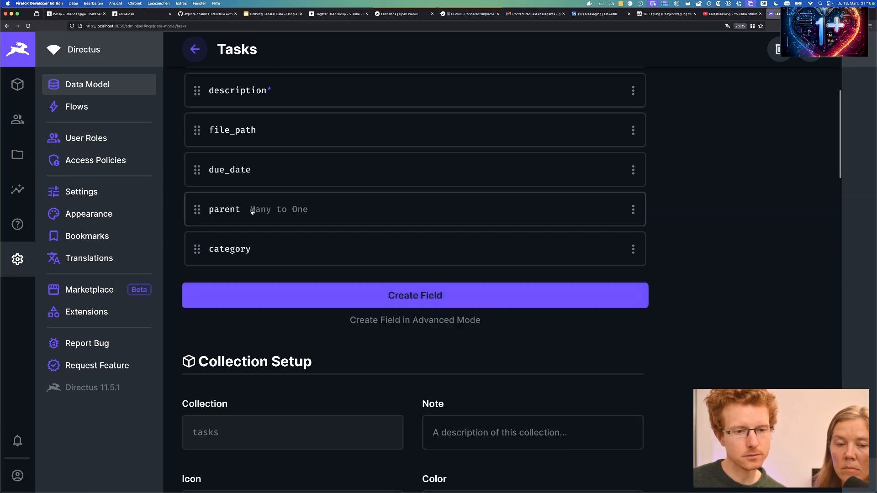
{"action": "left_click", "coordinate": [280, 209]}
{"action": "left_click", "coordinate": [403, 155]}
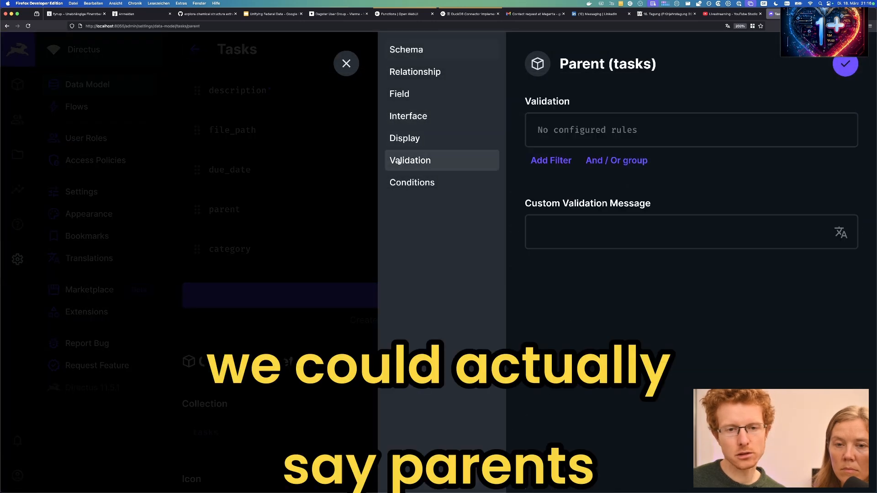
{"action": "left_click", "coordinate": [548, 160]}
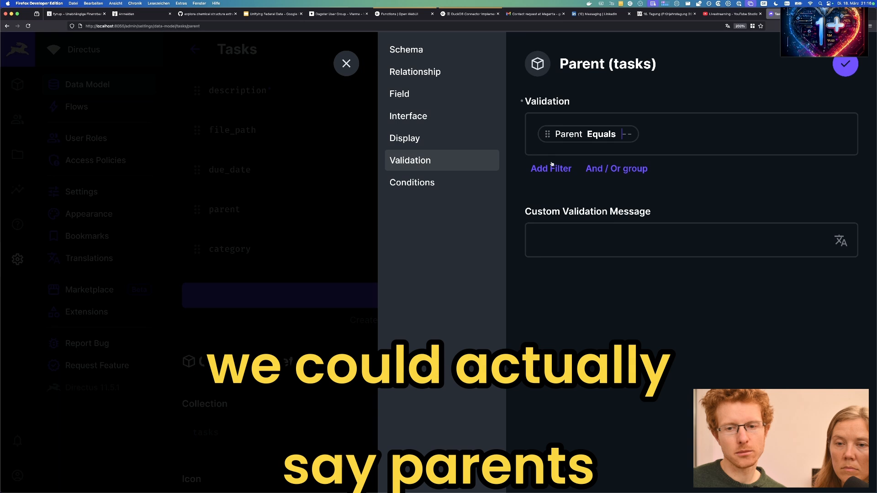
{"action": "left_click", "coordinate": [594, 133]}
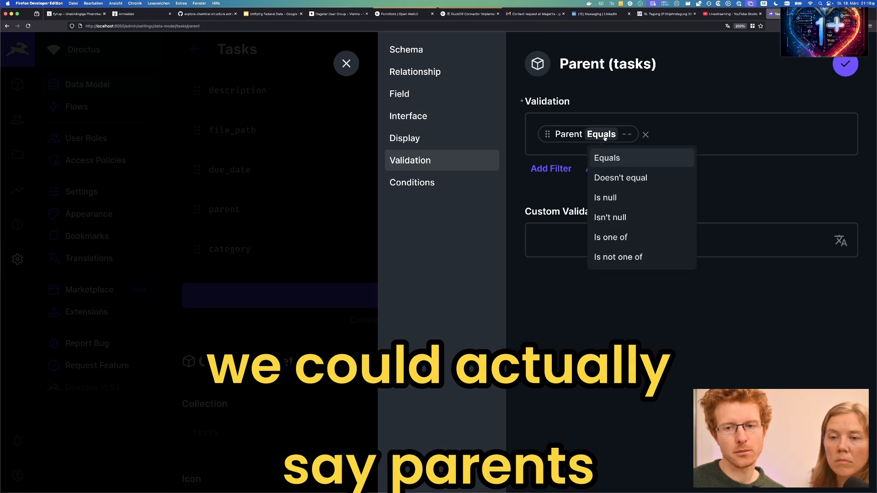
{"action": "left_click", "coordinate": [629, 178]}
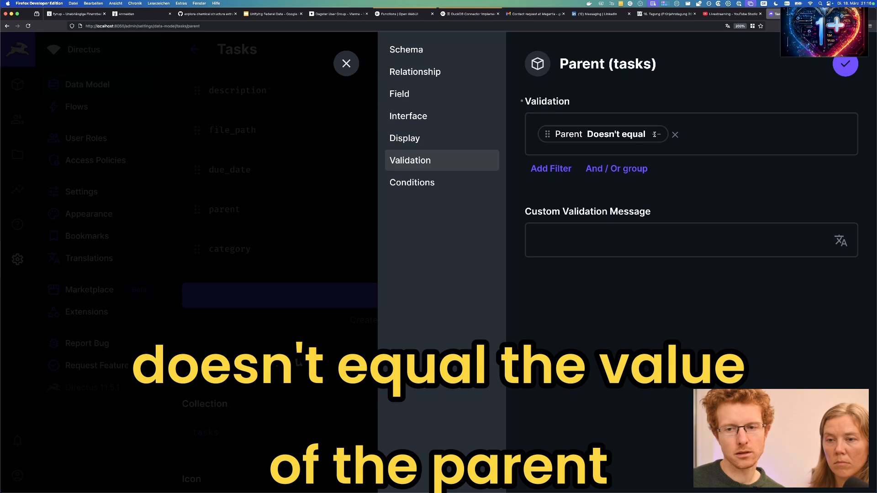
{"action": "type", "text": "self"}
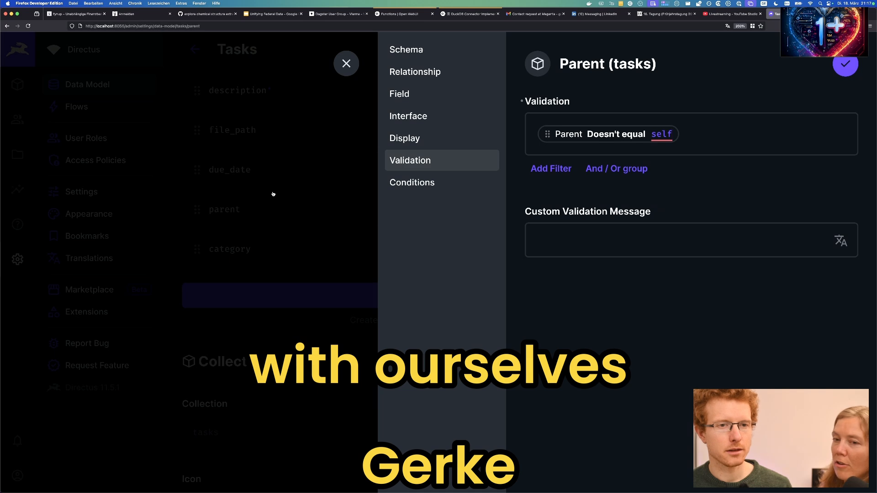
Reload the page and open the test task from the Tasks list.
{"action": "key", "text": "super+l"}
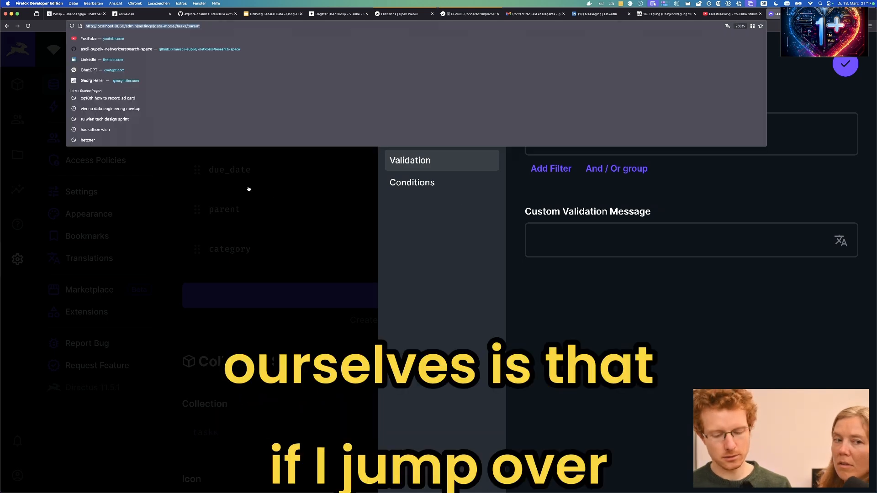
{"action": "key", "text": "Return"}
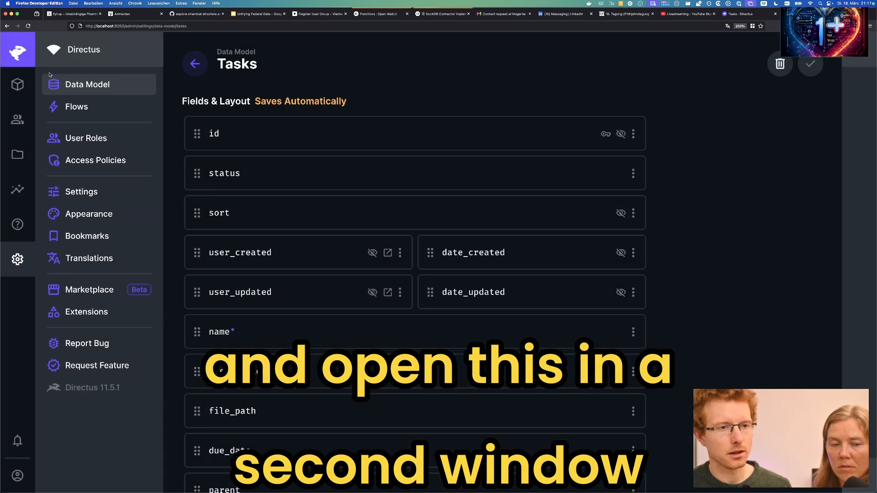
{"action": "left_click", "coordinate": [17, 84]}
{"action": "left_click", "coordinate": [320, 138]}
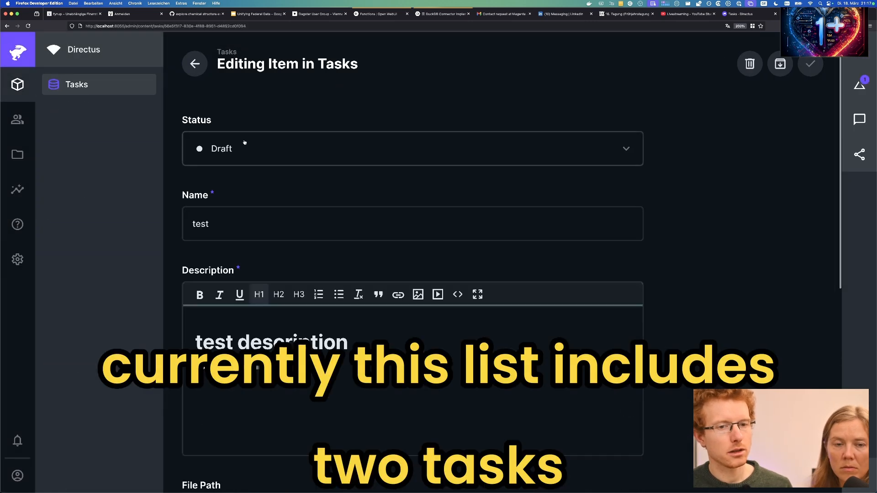
{"action": "scroll", "coordinate": [630, 293], "scroll_direction": "down", "scroll_amount": 5}
{"action": "scroll", "coordinate": [630, 293], "scroll_direction": "down", "scroll_amount": 2}
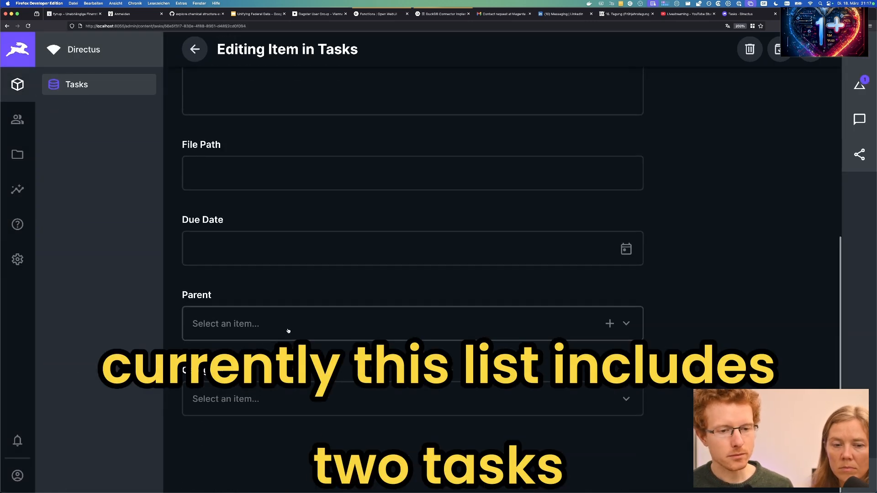
Try content 2 and test as parent, then close the picker without choosing.
{"action": "left_click", "coordinate": [288, 333]}
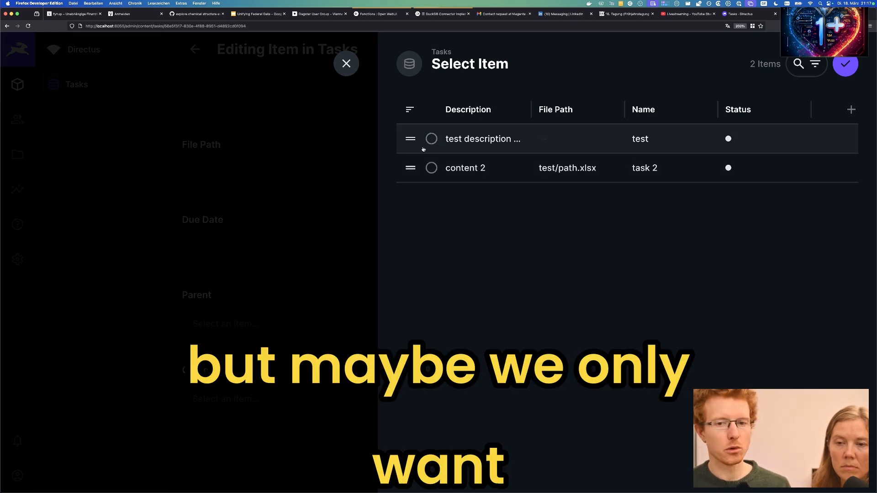
{"action": "left_click", "coordinate": [432, 169]}
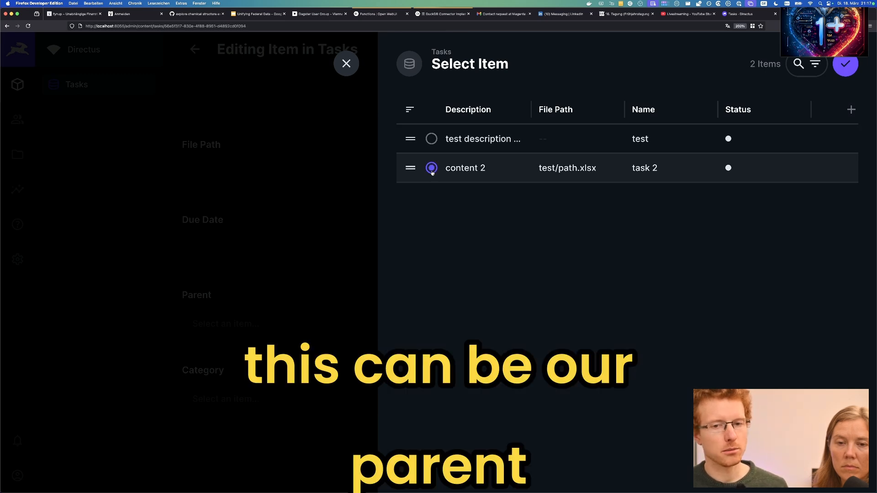
{"action": "left_click", "coordinate": [433, 139]}
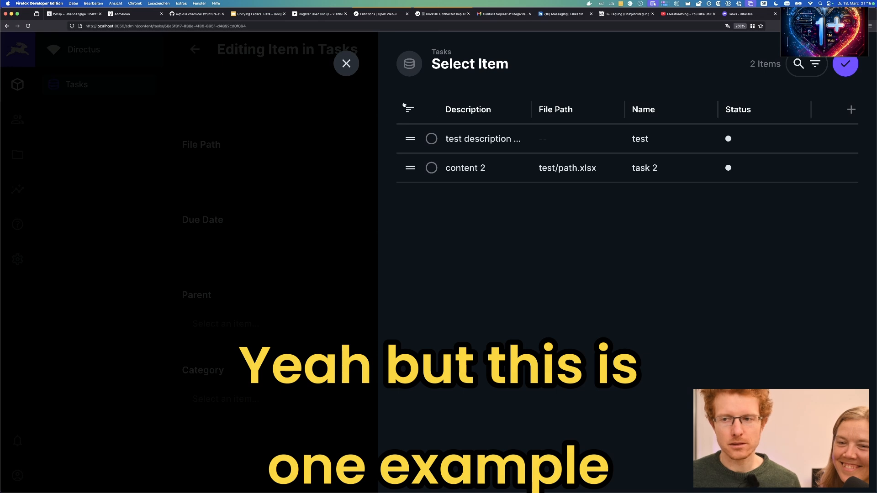
{"action": "left_click", "coordinate": [346, 64]}
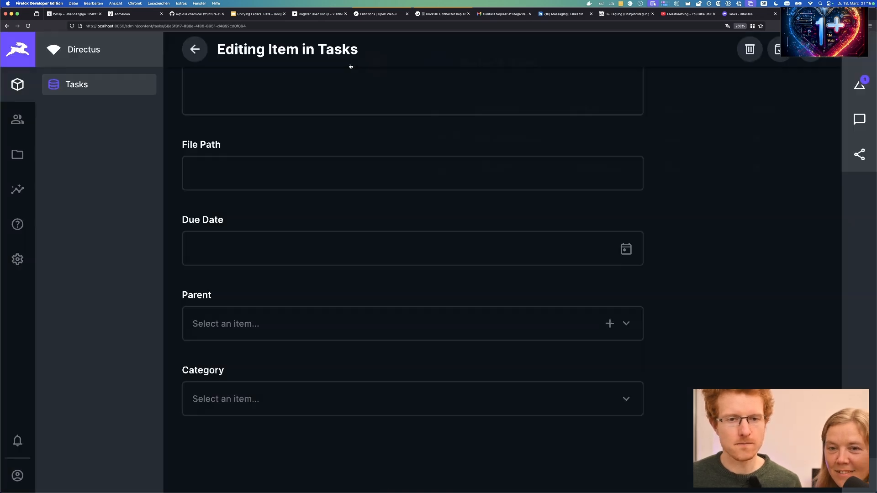